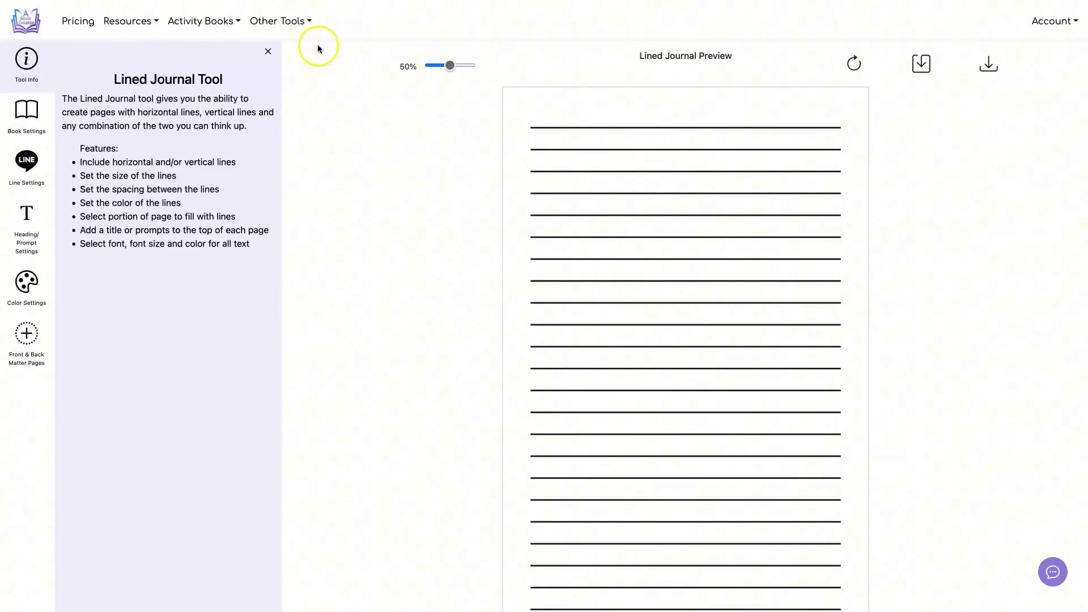
Switch the journal's book format to Kindle Scribe.
{"action": "left_click", "coordinate": [304, 22]}
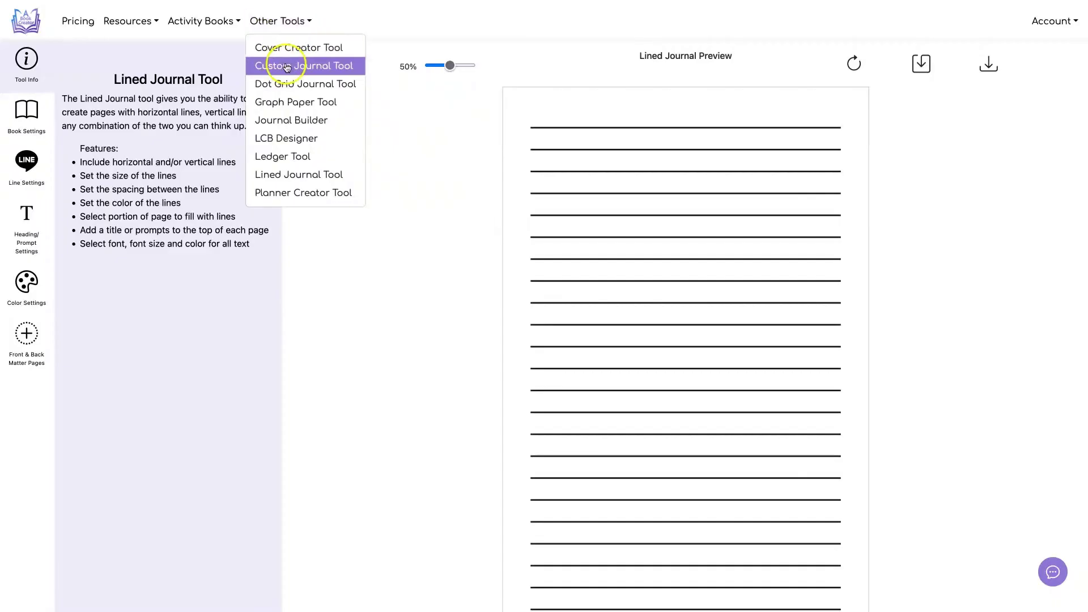
{"action": "left_click", "coordinate": [316, 265]}
{"action": "left_click", "coordinate": [21, 114]}
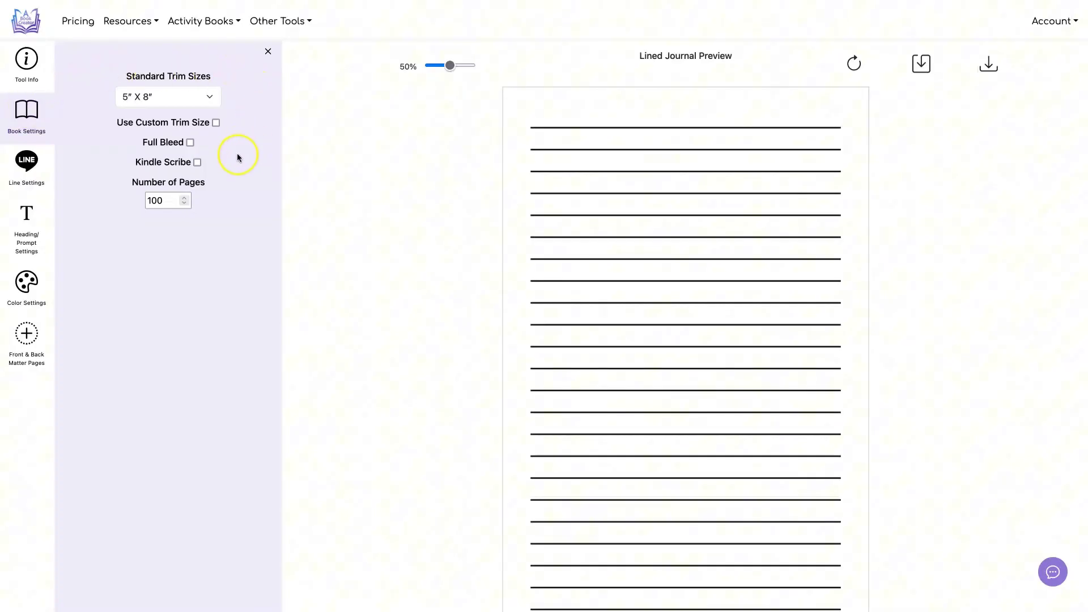
{"action": "left_click", "coordinate": [197, 162]}
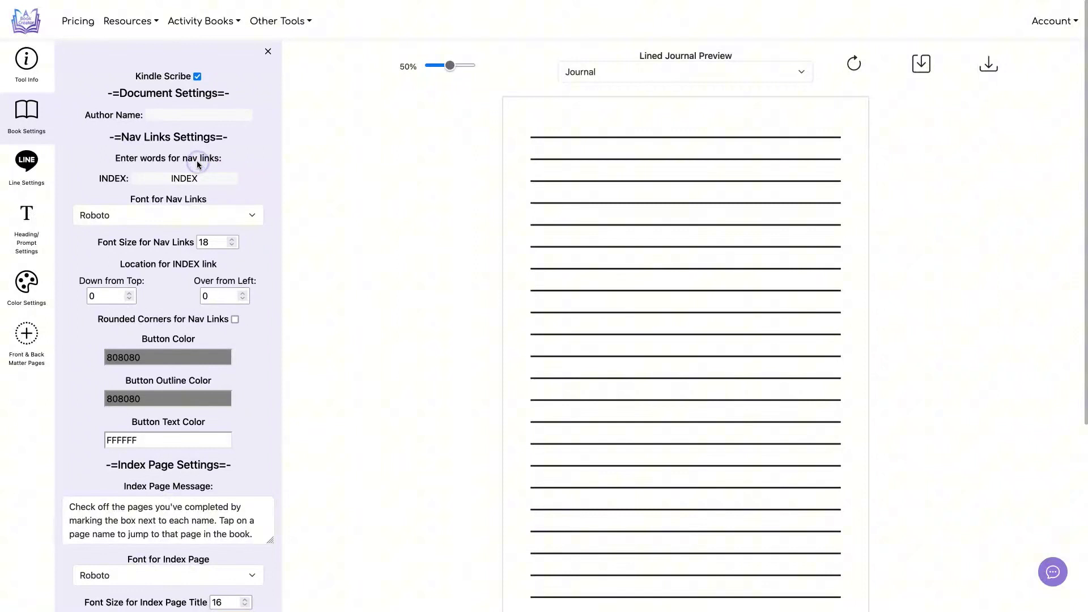
Fill in the author name in Book Settings, then show the line settings.
{"action": "left_click", "coordinate": [179, 112]}
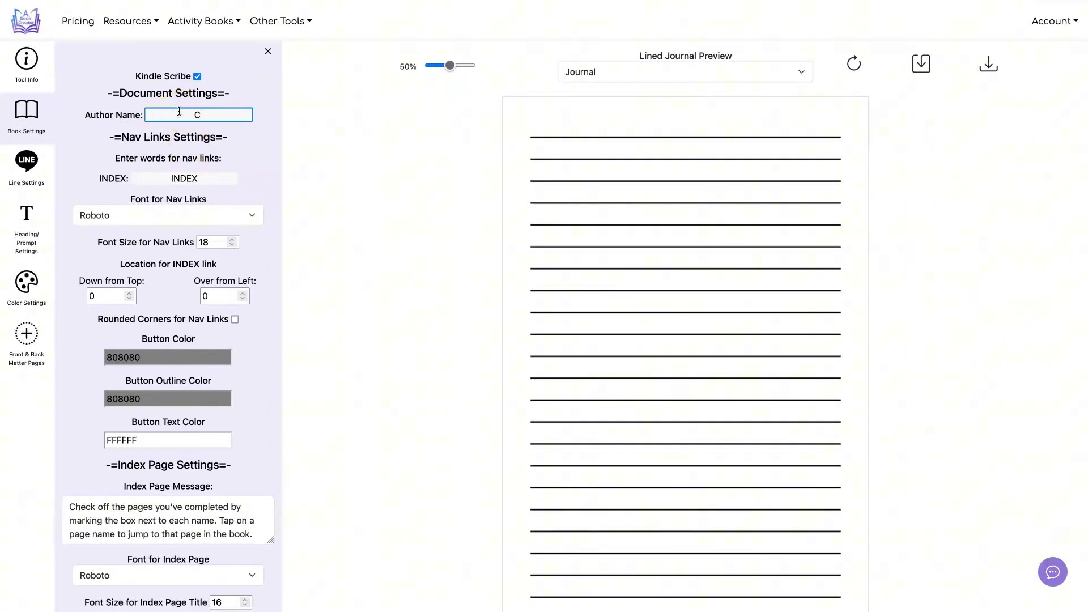
{"action": "type", "text": "Cindy's Journals"}
{"action": "left_click", "coordinate": [293, 162]}
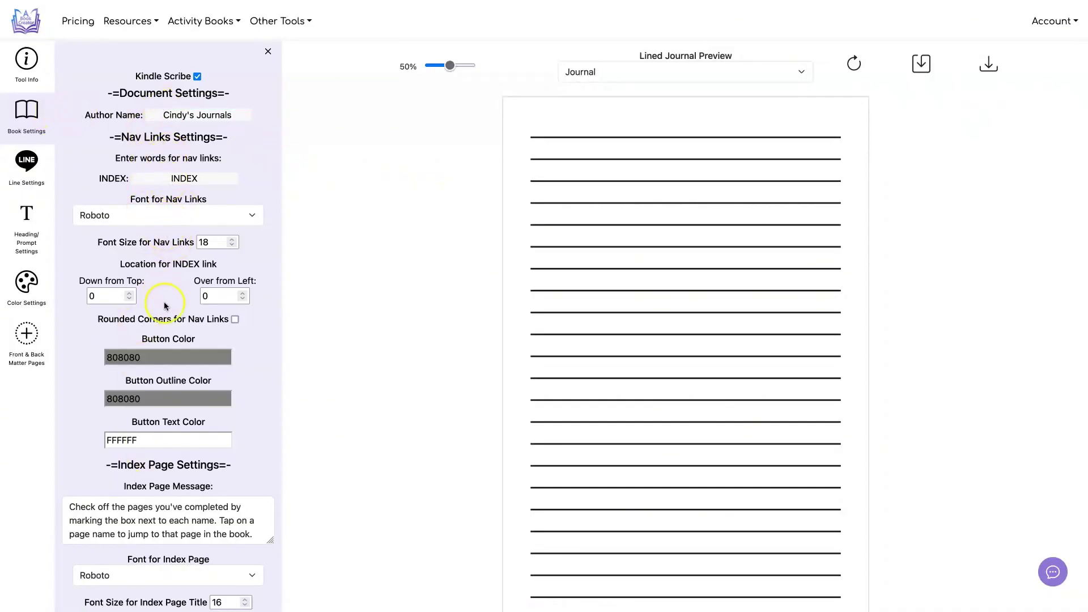
{"action": "scroll", "coordinate": [168, 201], "scroll_direction": "down", "scroll_amount": 5}
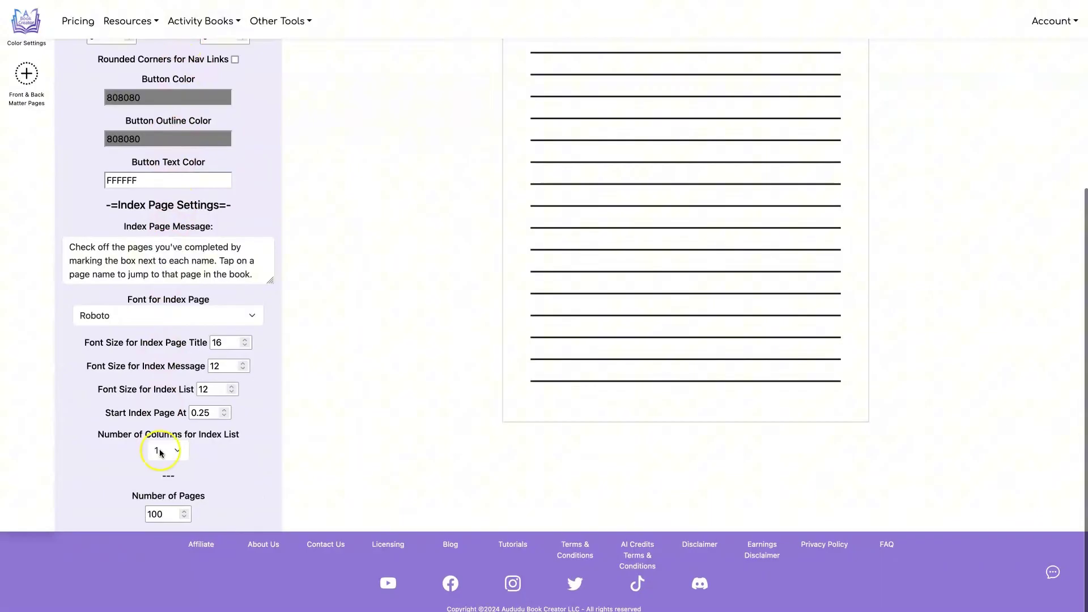
{"action": "scroll", "coordinate": [162, 226], "scroll_direction": "up", "scroll_amount": 5}
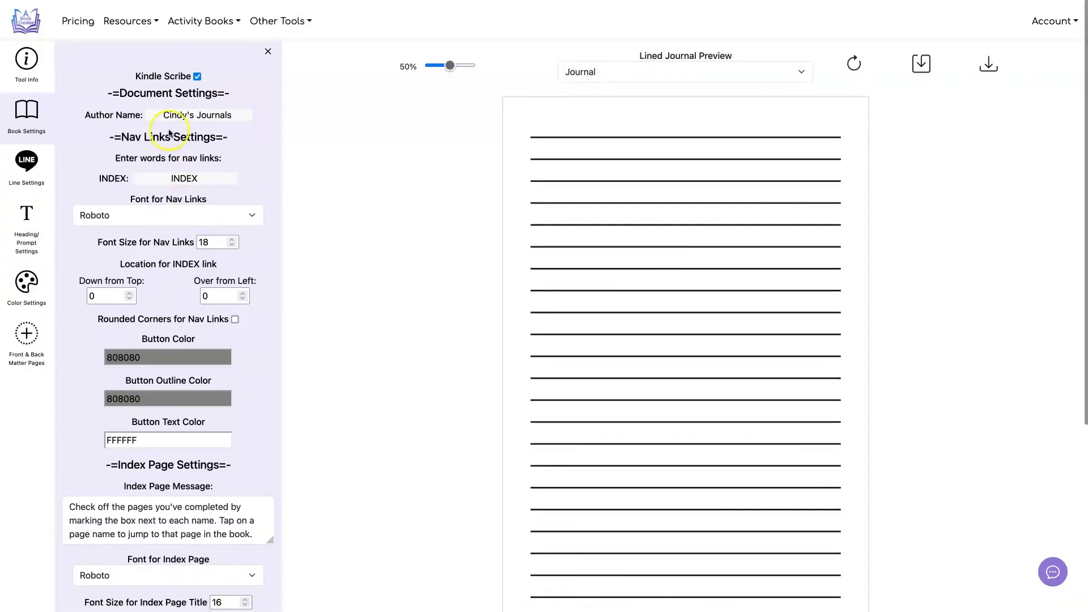
{"action": "scroll", "coordinate": [178, 187], "scroll_direction": "down", "scroll_amount": 1}
{"action": "scroll", "coordinate": [187, 170], "scroll_direction": "up", "scroll_amount": 1}
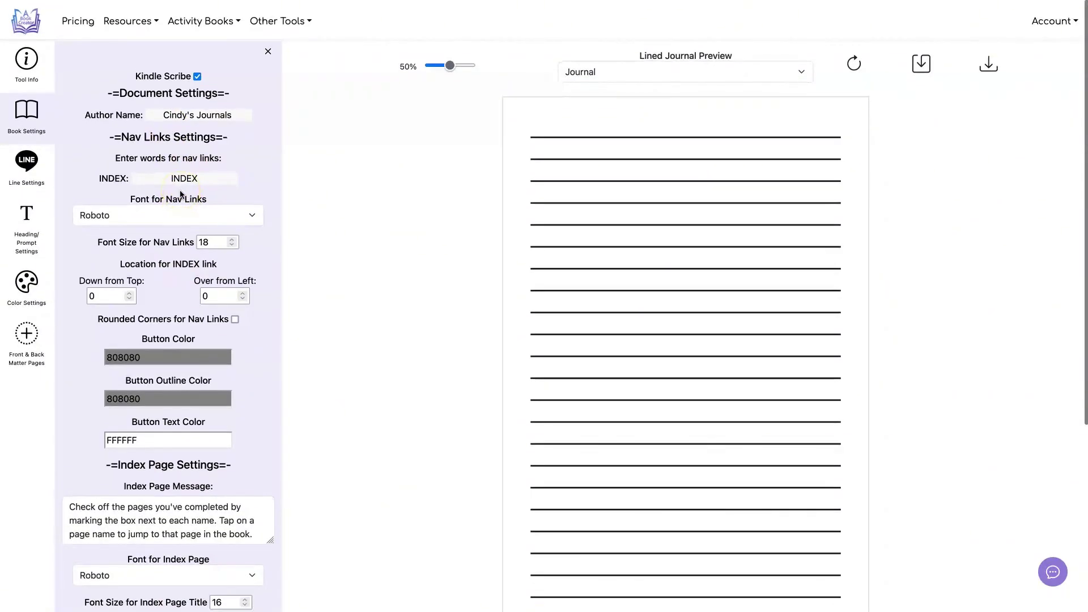
{"action": "left_click", "coordinate": [23, 164]}
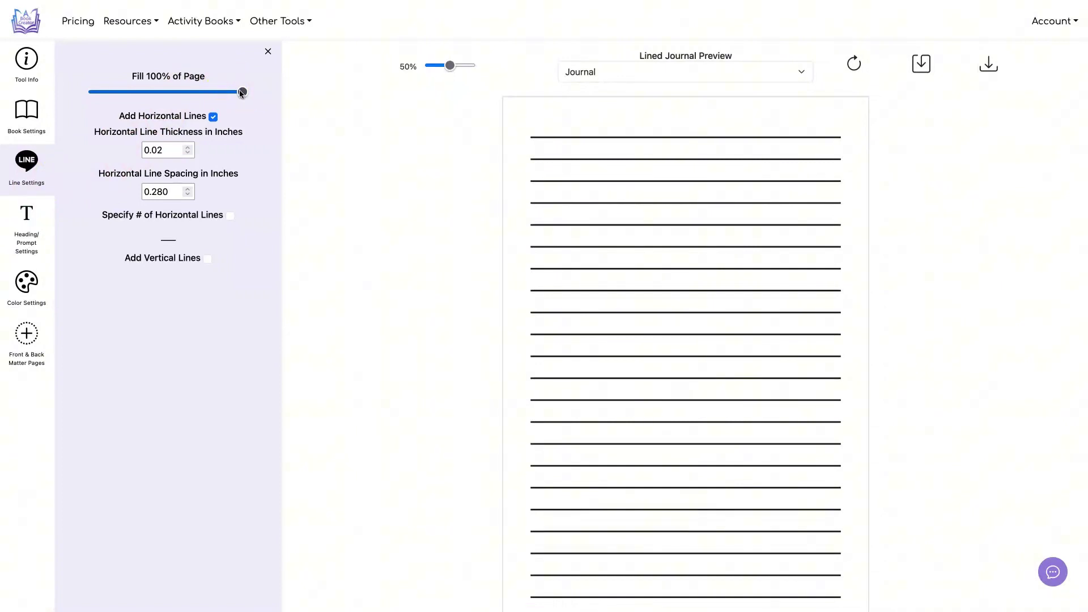
Reduce the horizontal lines' page fill from 100% to 80%.
{"action": "left_click_drag", "start_coordinate": [240, 93], "coordinate": [226, 93]}
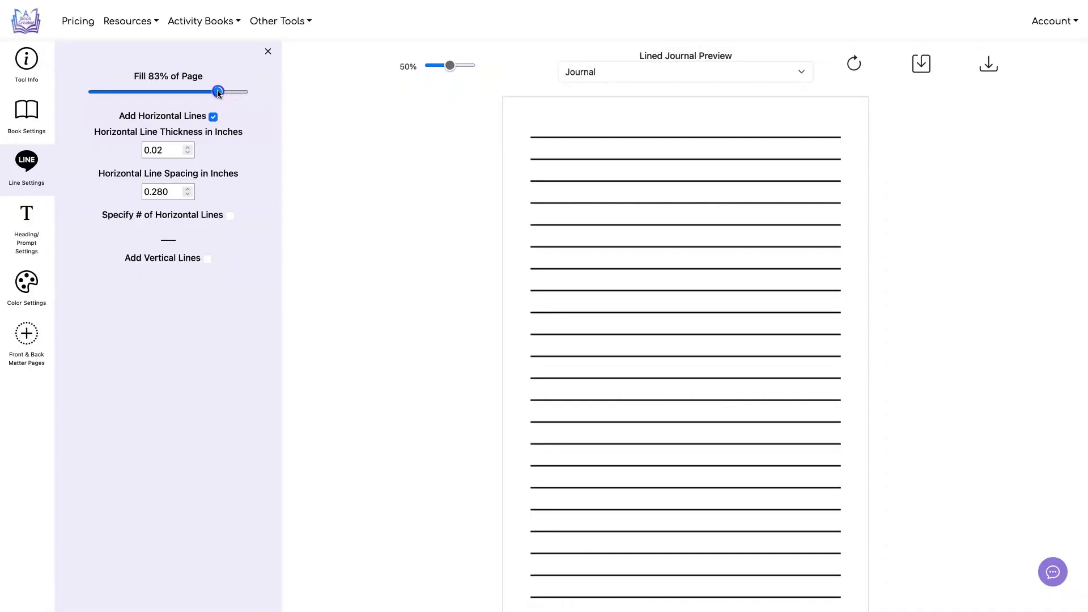
{"action": "left_click", "coordinate": [135, 78]}
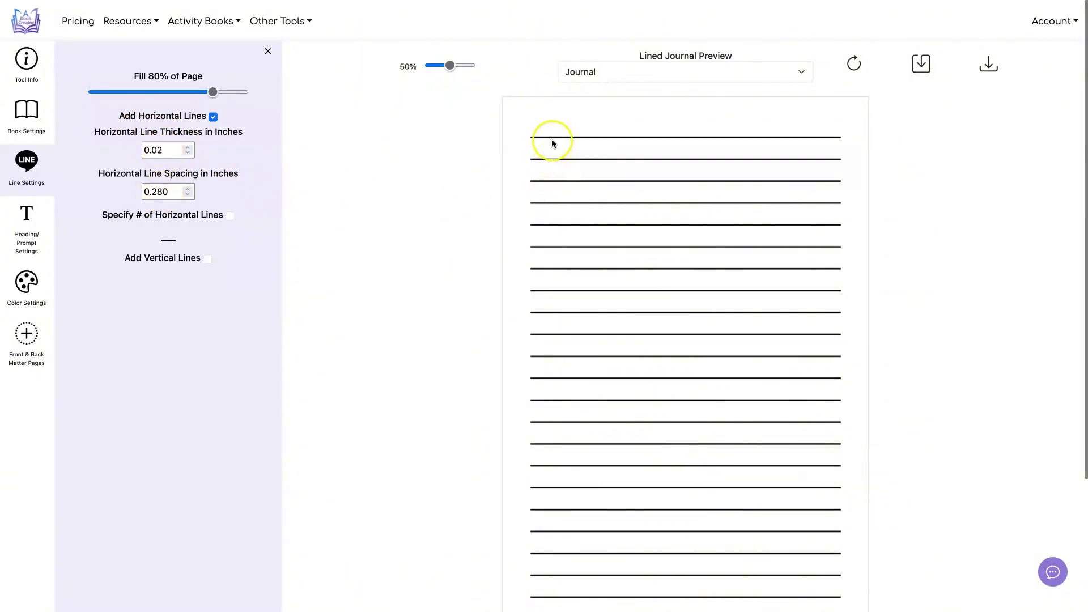
{"action": "left_click", "coordinate": [168, 192]}
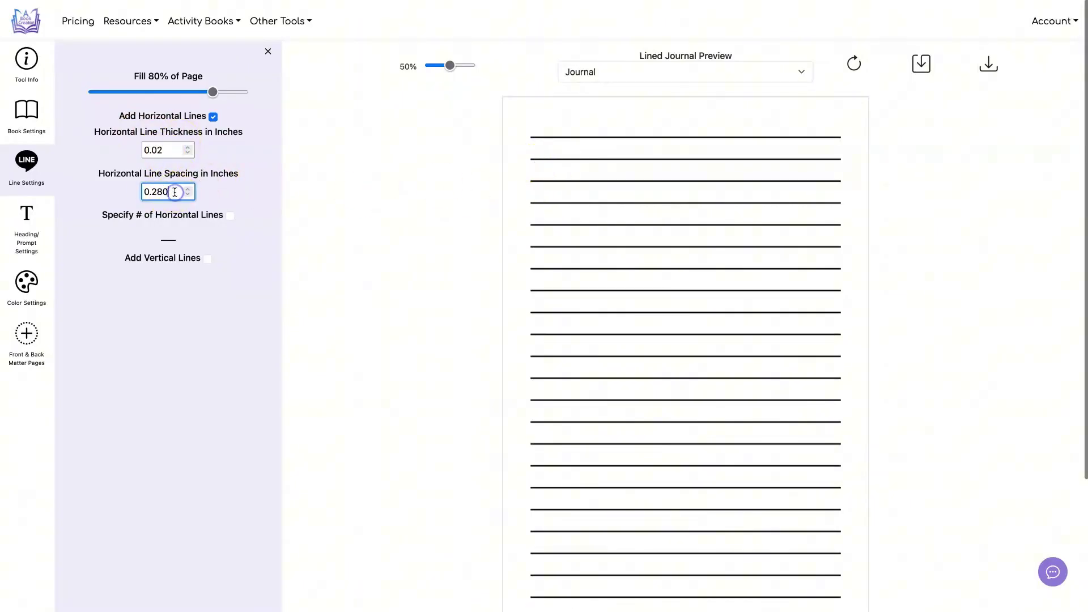
{"action": "left_click", "coordinate": [255, 193]}
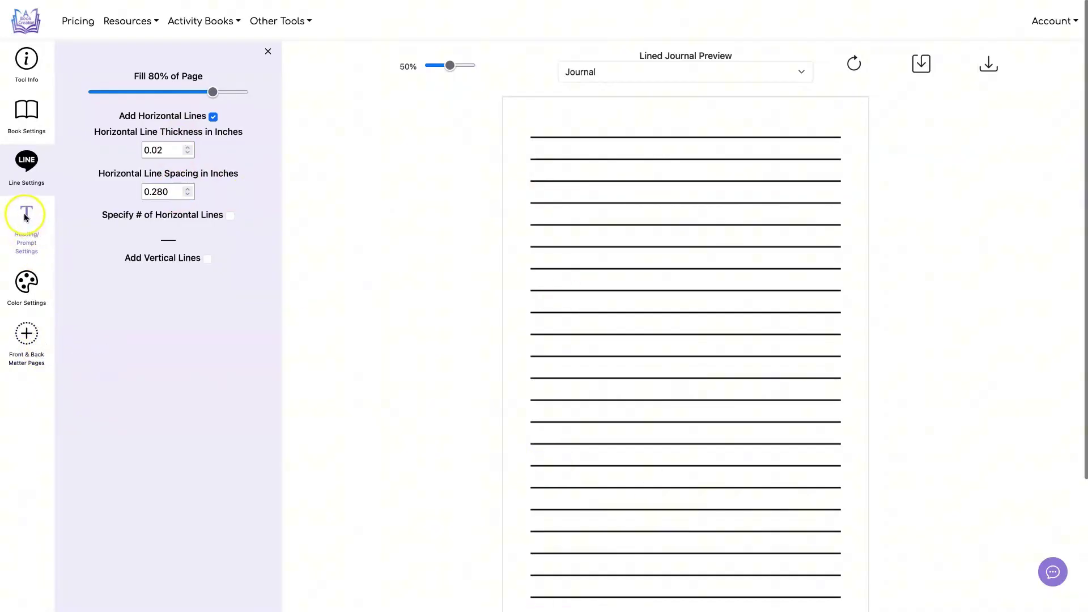
Turn on numbered Day headings for every page and refresh the preview.
{"action": "left_click", "coordinate": [25, 217]}
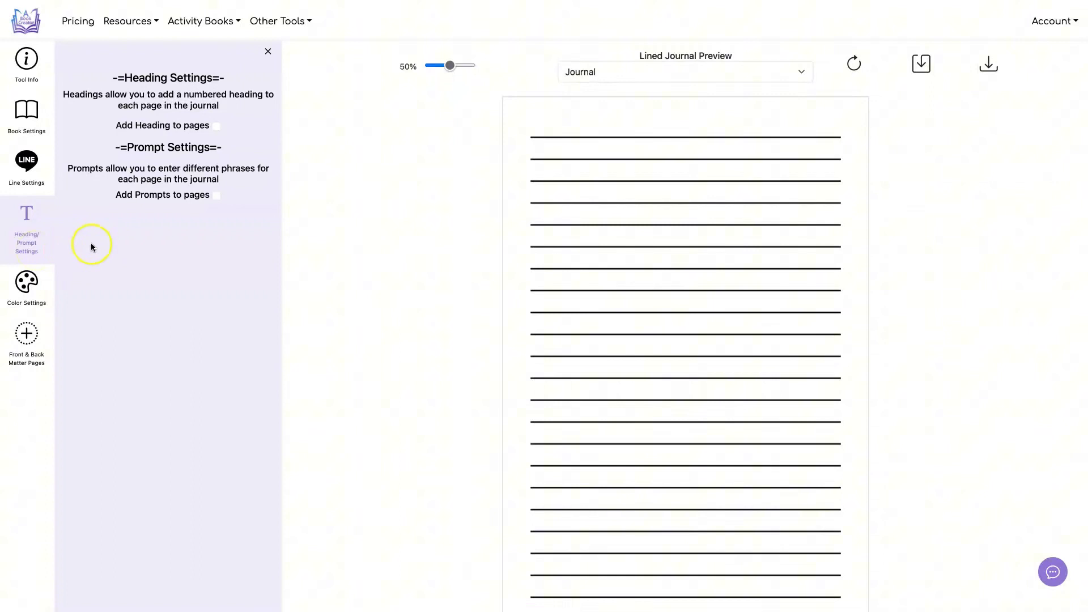
{"action": "scroll", "coordinate": [247, 121], "scroll_direction": "down", "scroll_amount": 1}
{"action": "left_click", "coordinate": [217, 124]}
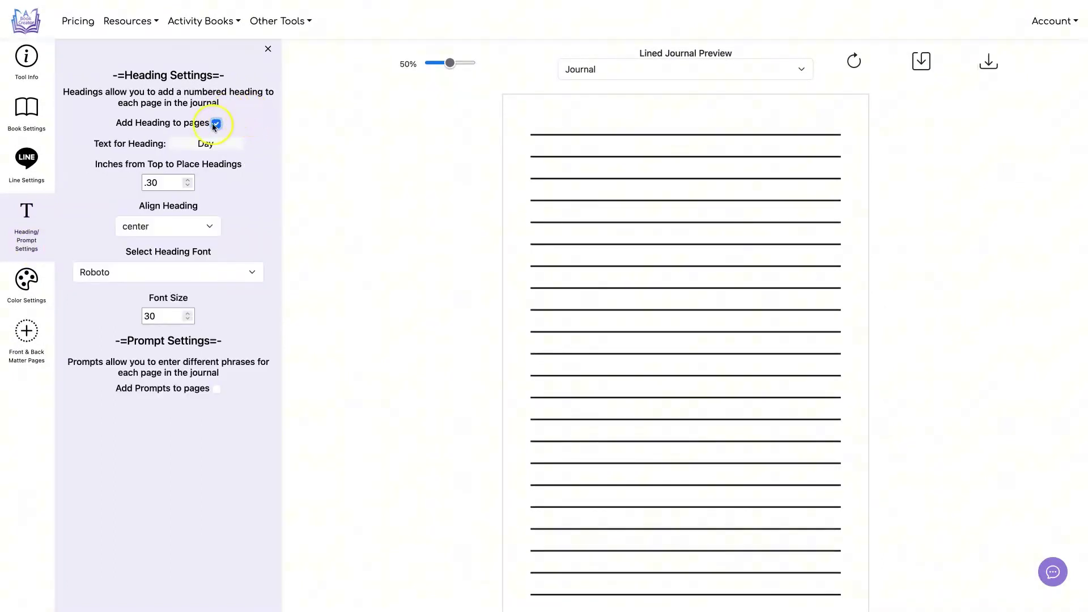
{"action": "left_click", "coordinate": [215, 144]}
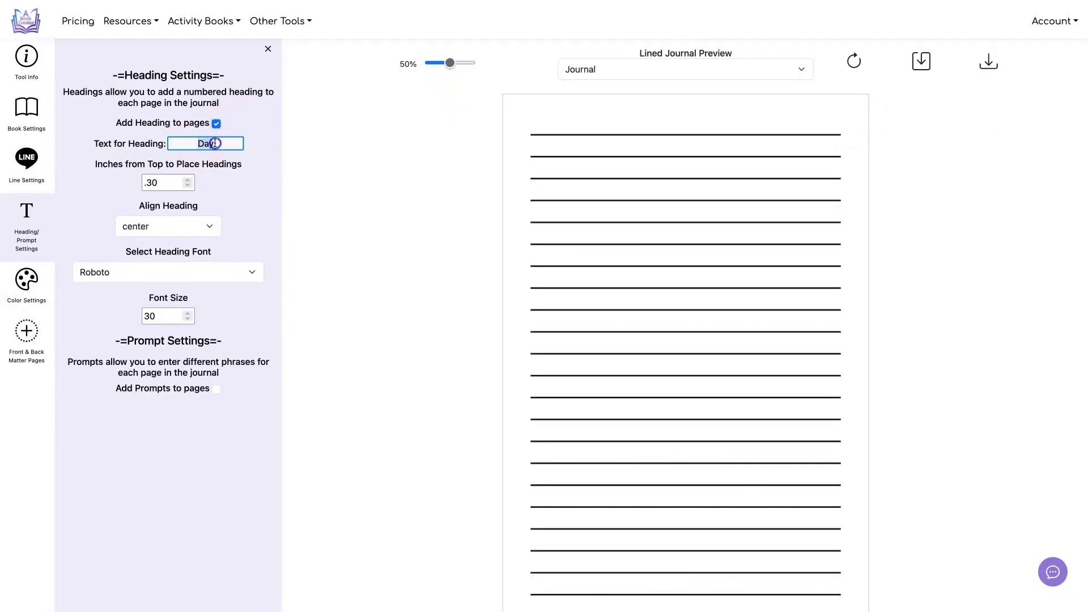
{"action": "double_click", "coordinate": [215, 143]}
{"action": "left_click", "coordinate": [854, 60]}
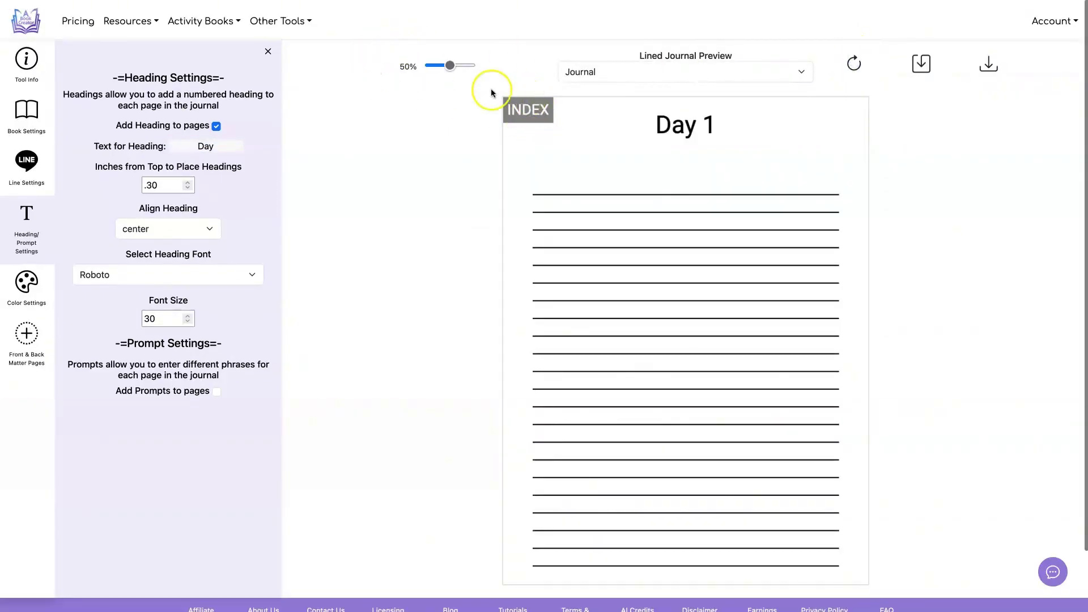
Preview the INDEX page, then return the preview to Day 1.
{"action": "left_click", "coordinate": [589, 76]}
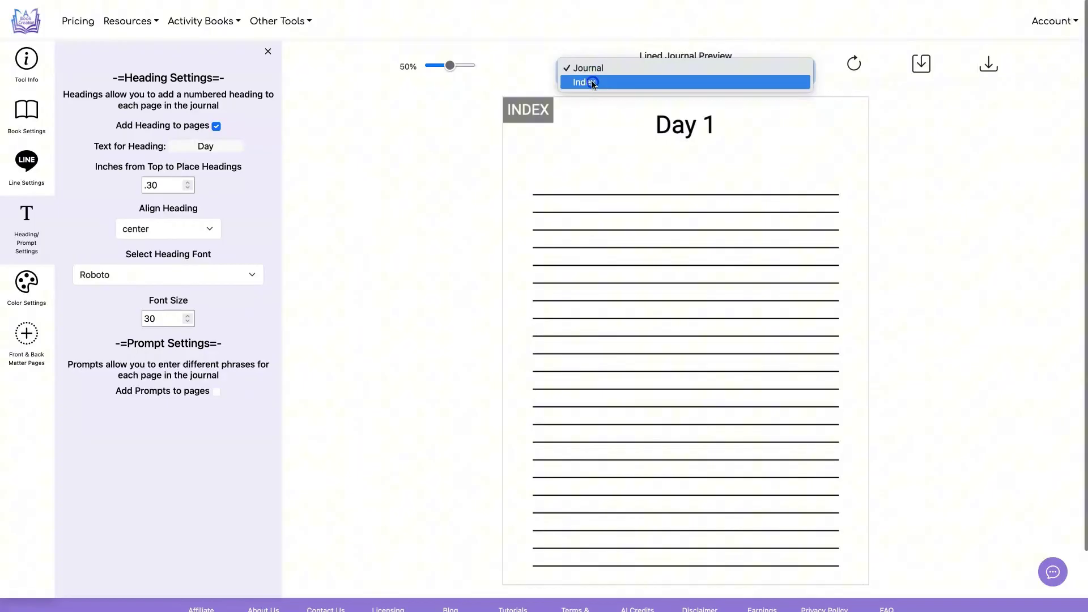
{"action": "left_click", "coordinate": [592, 82]}
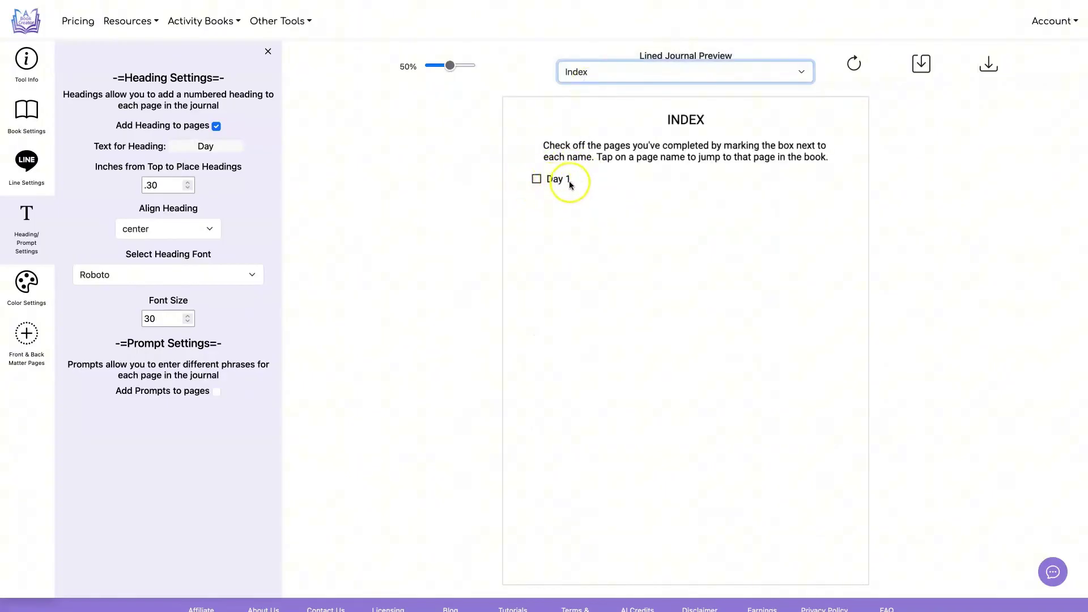
{"action": "left_click", "coordinate": [600, 73]}
{"action": "left_click", "coordinate": [596, 51]}
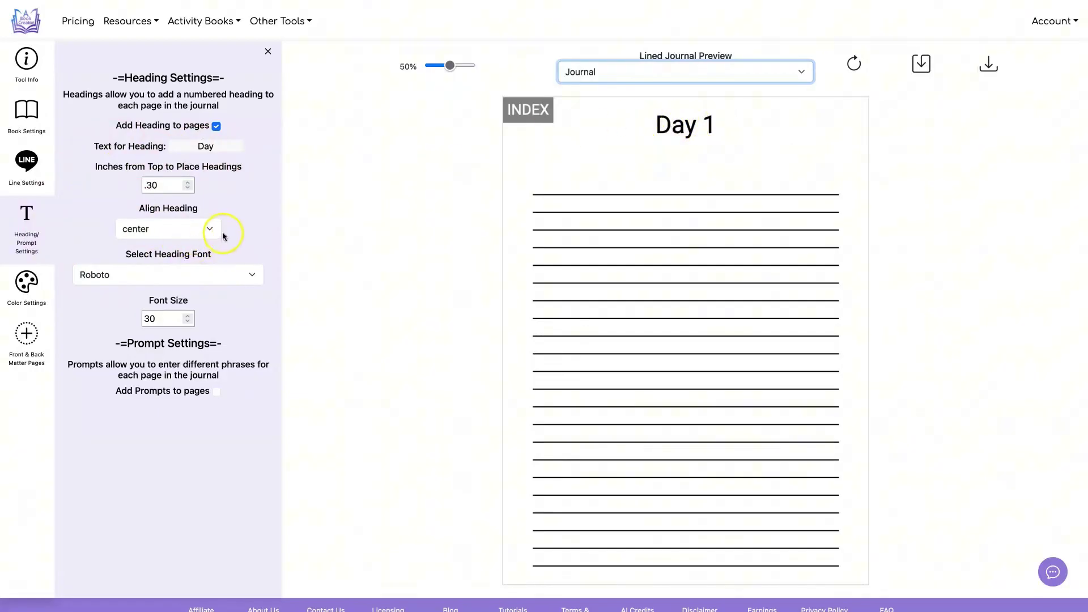
Place the heading 0.50 inch from top, right-justified in Merriweather, and refresh the preview.
{"action": "double_click", "coordinate": [149, 185]}
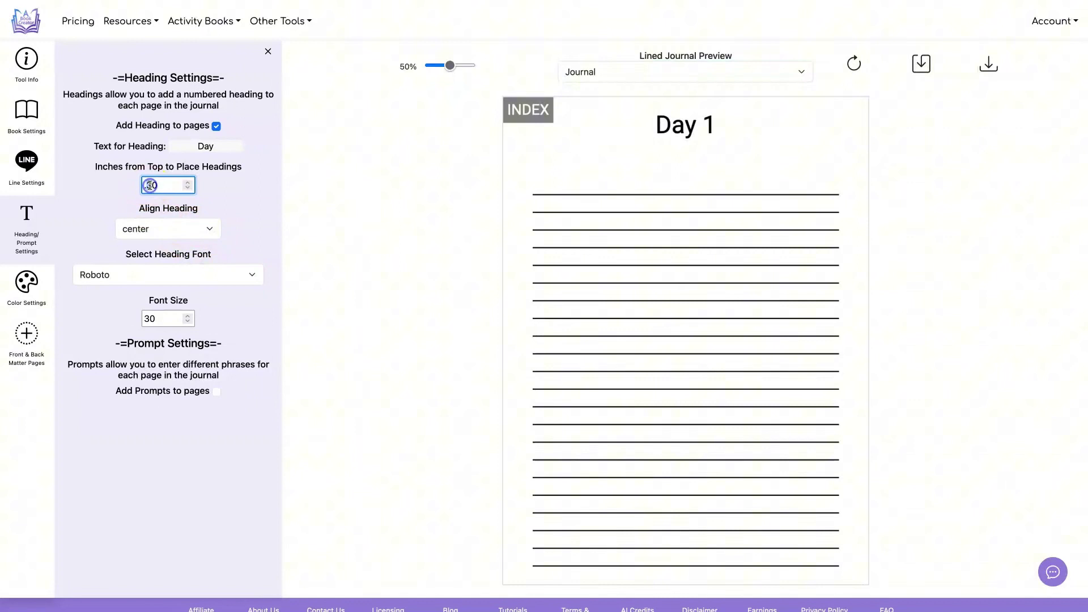
{"action": "type", "text": "50"}
{"action": "left_click", "coordinate": [264, 194]}
{"action": "left_click", "coordinate": [210, 227]}
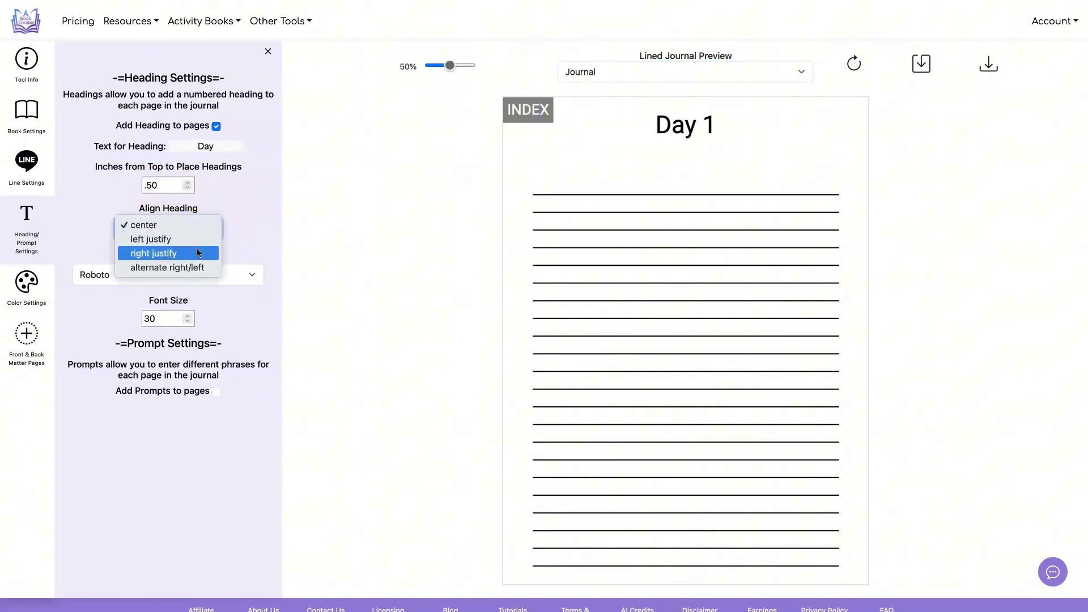
{"action": "left_click", "coordinate": [196, 253]}
{"action": "left_click", "coordinate": [227, 275]}
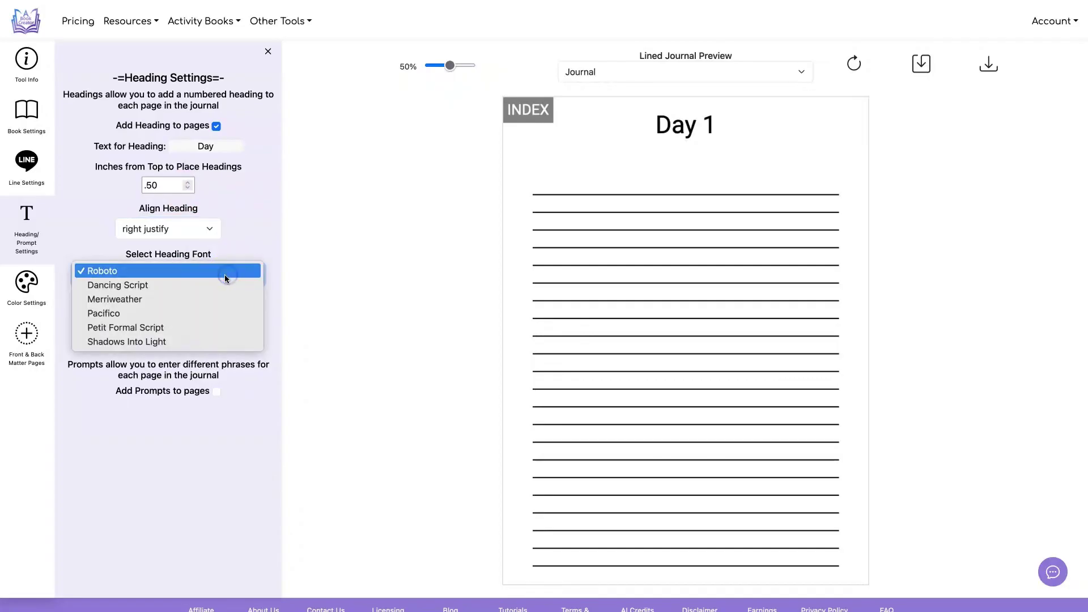
{"action": "left_click", "coordinate": [225, 299]}
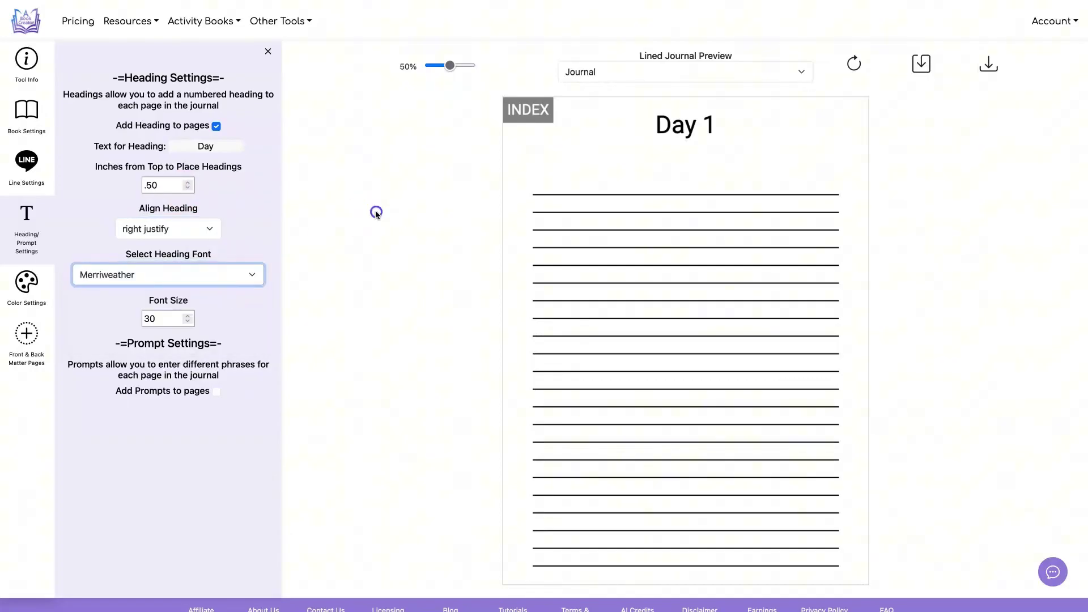
{"action": "left_click", "coordinate": [853, 61]}
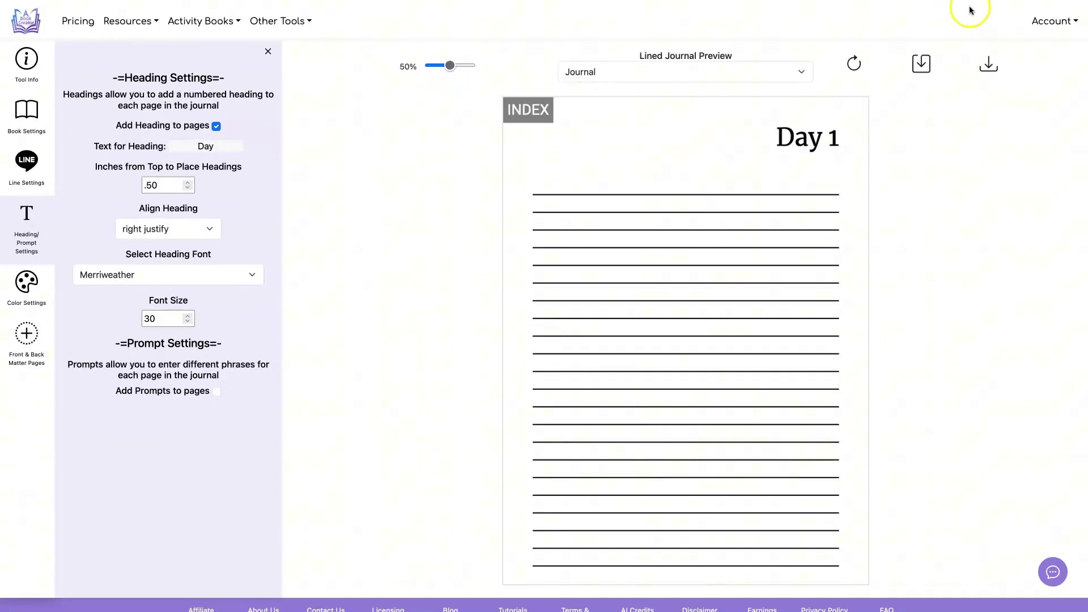
Download the journal PDF, scroll through it, and test the INDEX link to the Day 1–100 index.
{"action": "left_click", "coordinate": [987, 61]}
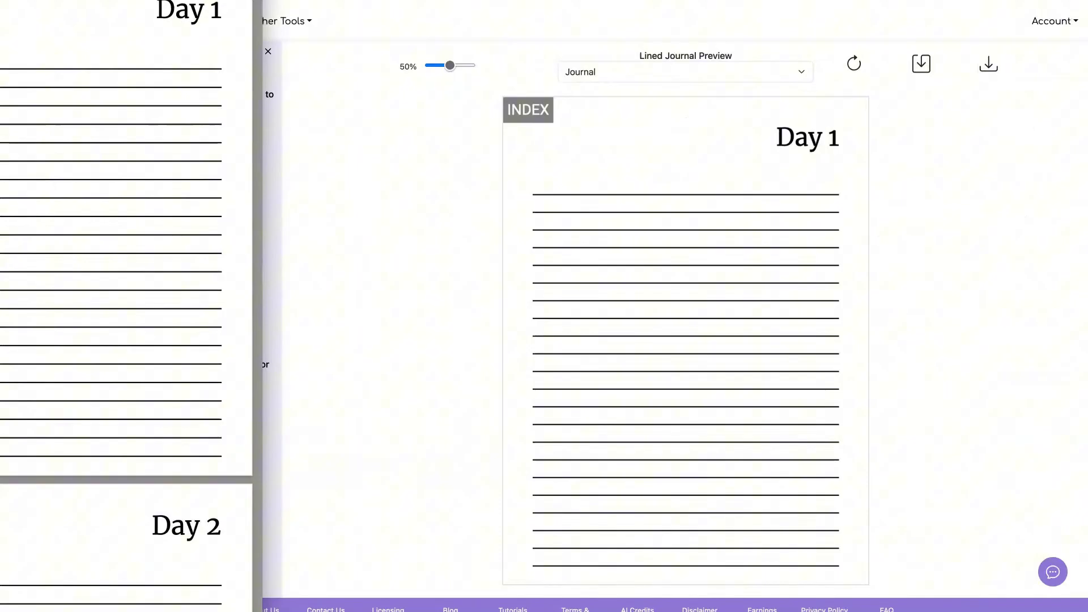
{"action": "scroll", "coordinate": [500, 220], "scroll_direction": "down", "scroll_amount": 20}
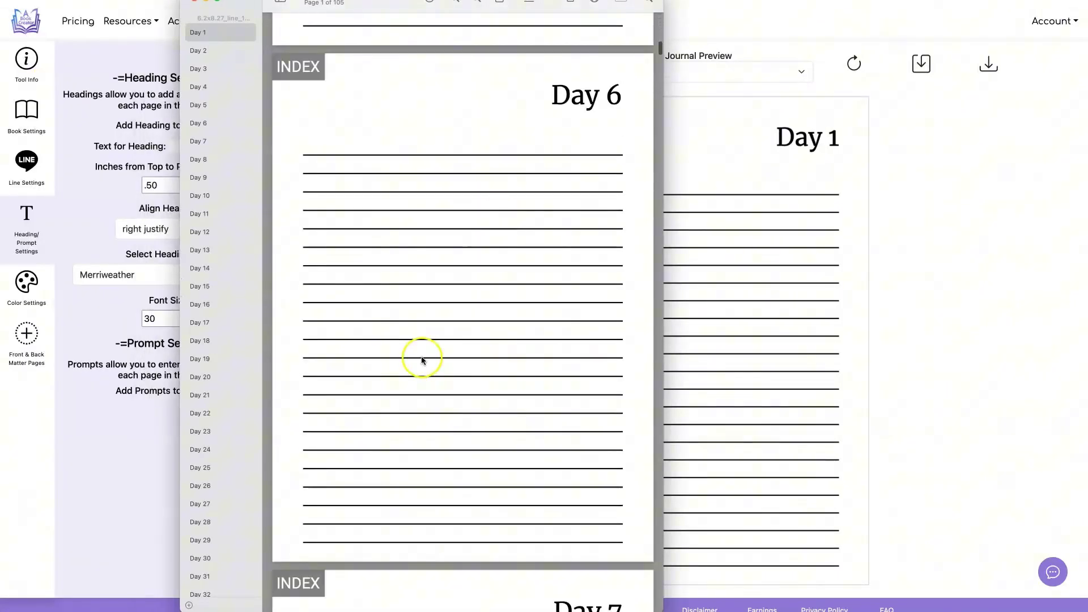
{"action": "scroll", "coordinate": [420, 360], "scroll_direction": "down", "scroll_amount": 10}
{"action": "left_click", "coordinate": [298, 306]}
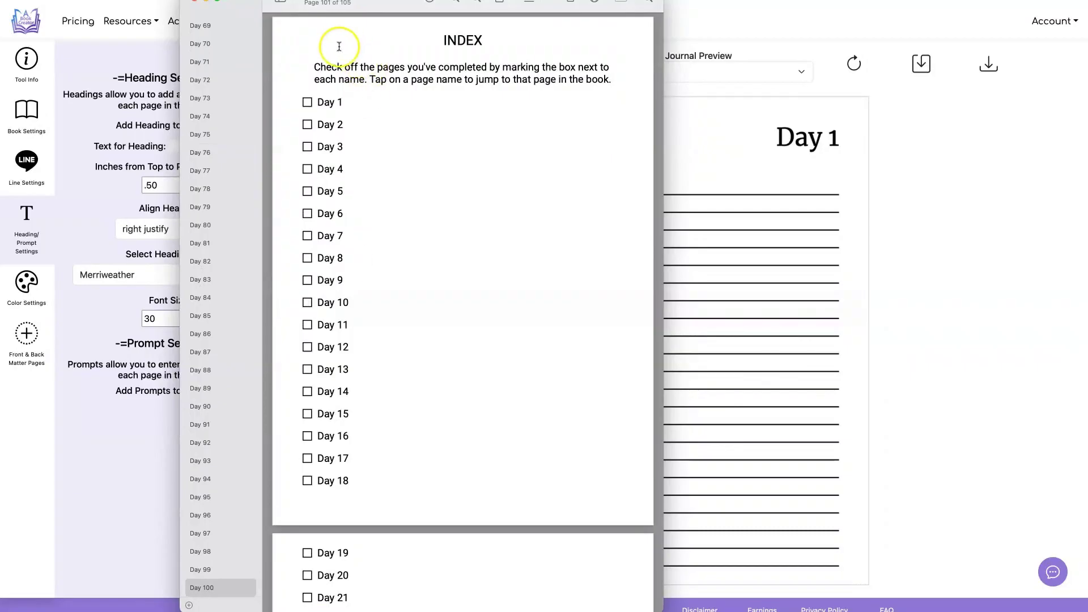
{"action": "scroll", "coordinate": [343, 392], "scroll_direction": "down", "scroll_amount": 20}
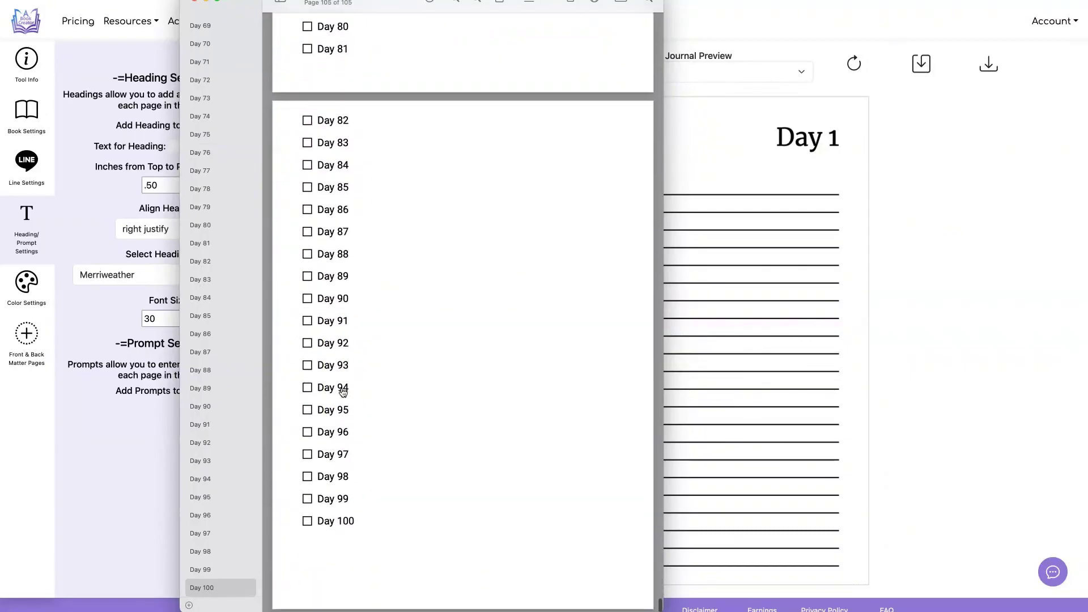
{"action": "scroll", "coordinate": [352, 389], "scroll_direction": "up", "scroll_amount": 10}
Close the PDF preview and return to Book Settings.
{"action": "left_click", "coordinate": [190, 53]}
{"action": "left_click", "coordinate": [44, 93]}
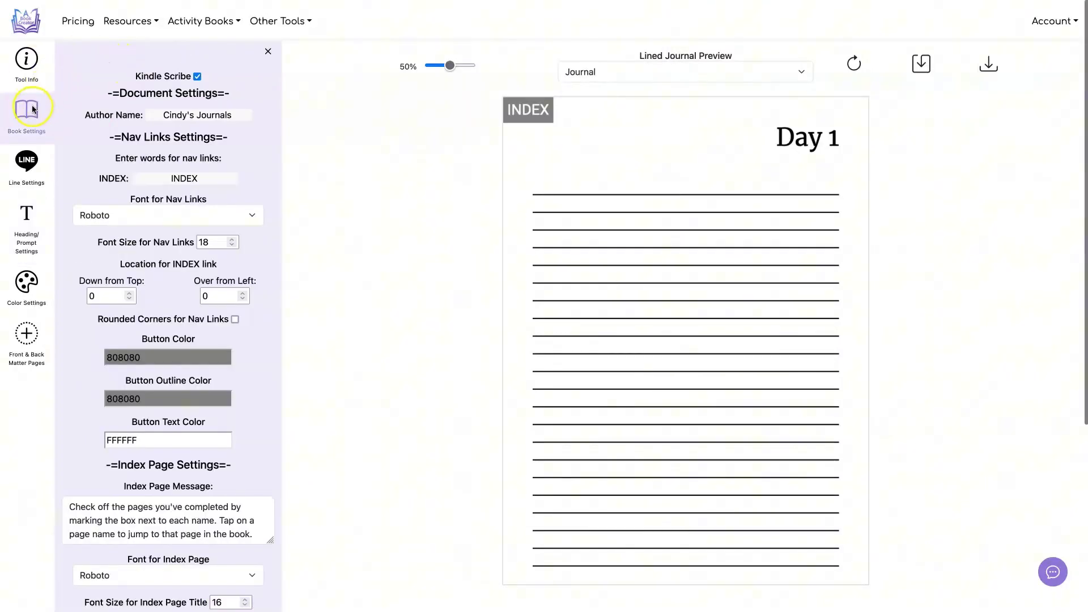
{"action": "scroll", "coordinate": [150, 117], "scroll_direction": "down", "scroll_amount": 5}
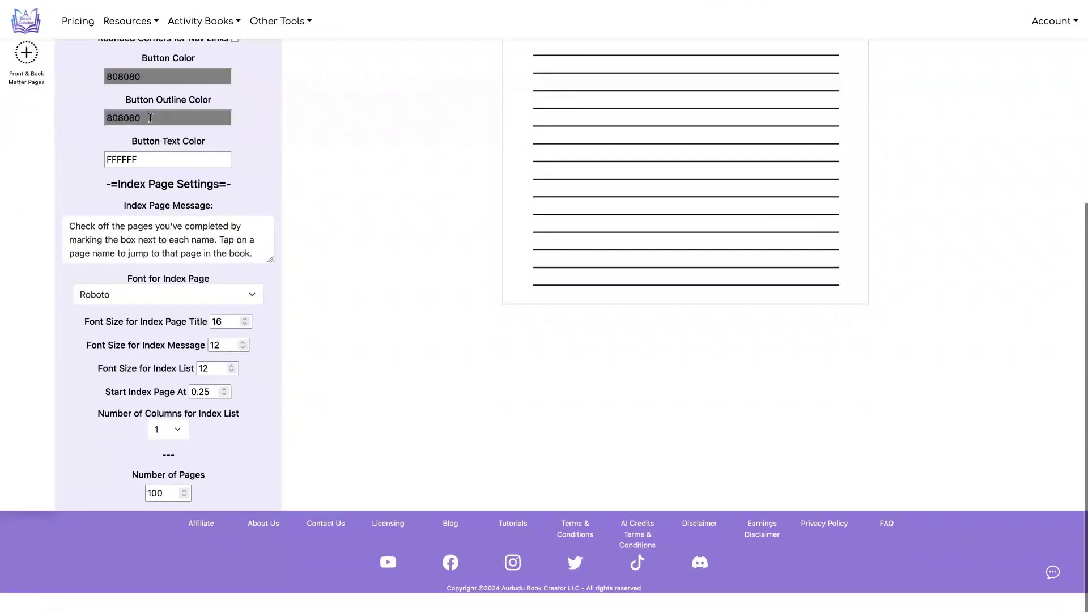
{"action": "left_click_drag", "start_coordinate": [132, 497], "coordinate": [204, 497]}
{"action": "left_click", "coordinate": [219, 495]}
{"action": "scroll", "coordinate": [218, 493], "scroll_direction": "up", "scroll_amount": 5}
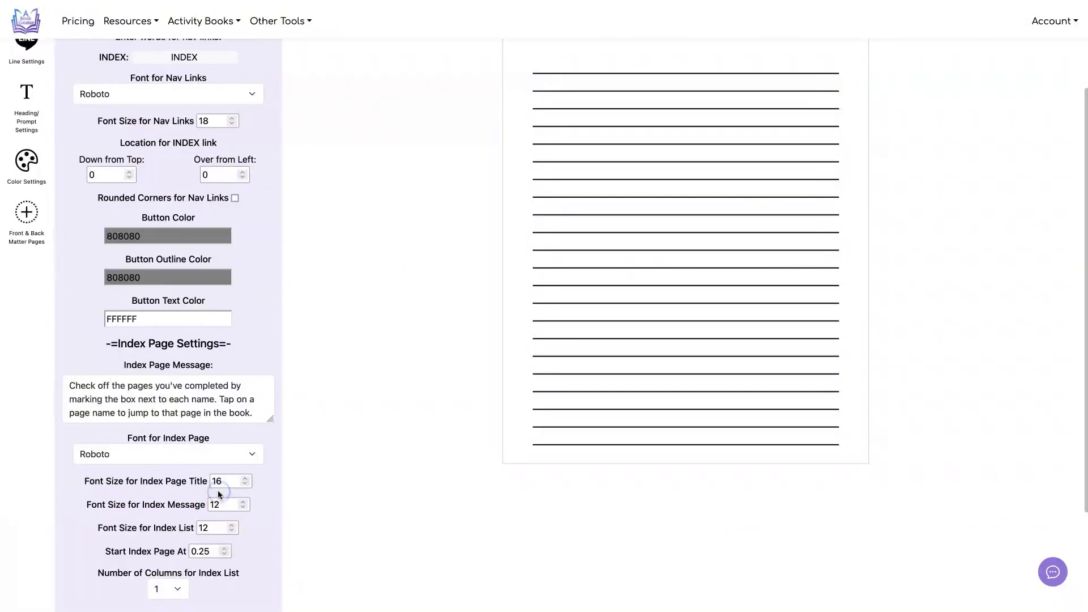
{"action": "scroll", "coordinate": [192, 224], "scroll_direction": "down", "scroll_amount": 5}
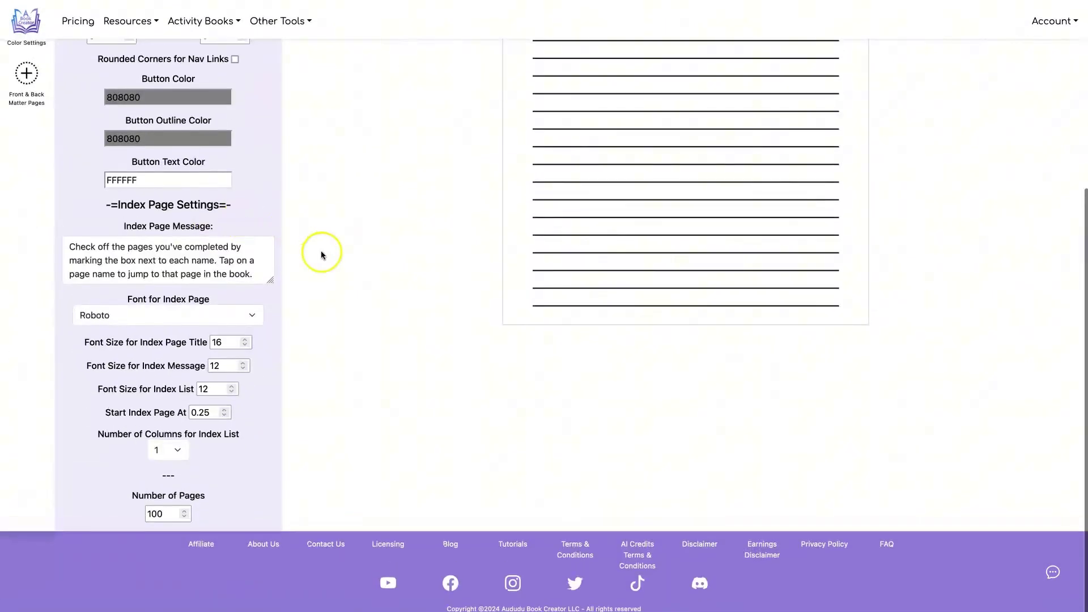
Set the index list to 3 columns and the page count to 365, then generate the PDF.
{"action": "left_click", "coordinate": [170, 451]}
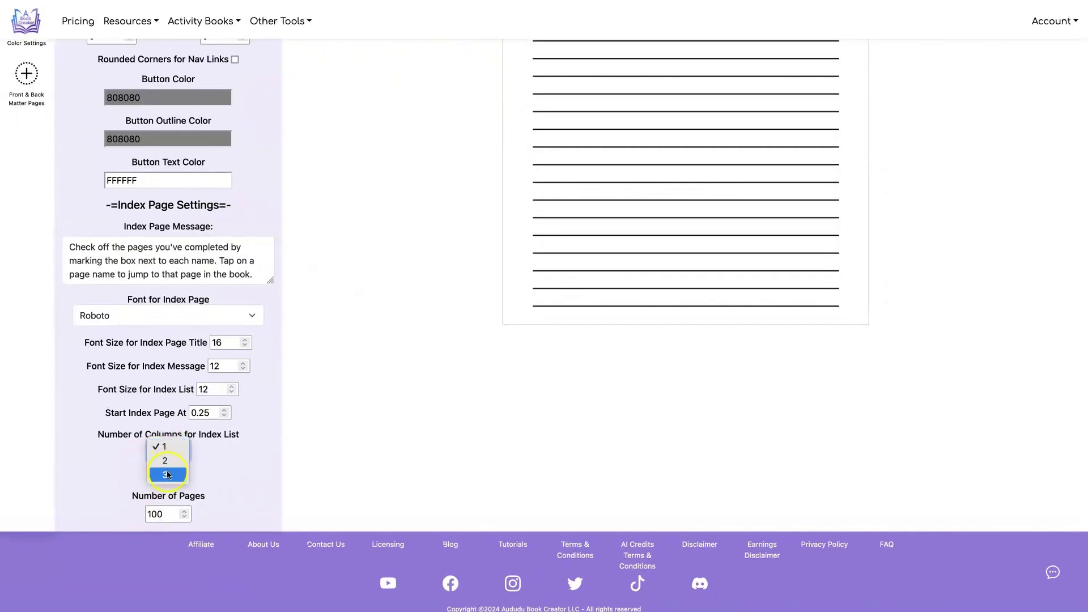
{"action": "left_click", "coordinate": [167, 474]}
{"action": "left_click", "coordinate": [213, 473]}
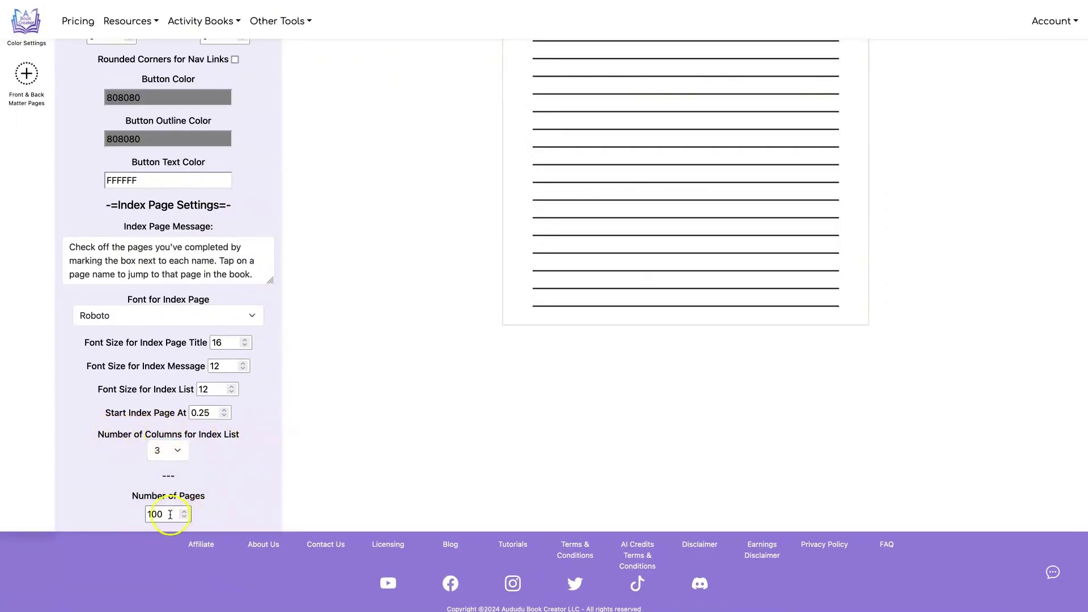
{"action": "left_click_drag", "start_coordinate": [170, 515], "coordinate": [137, 515]}
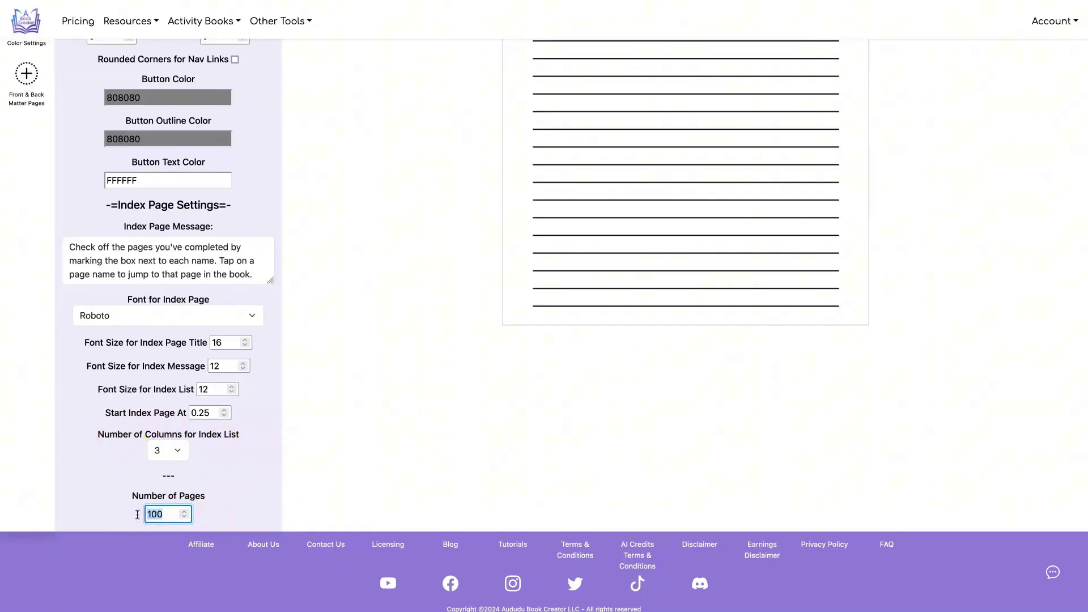
{"action": "left_click", "coordinate": [287, 440]}
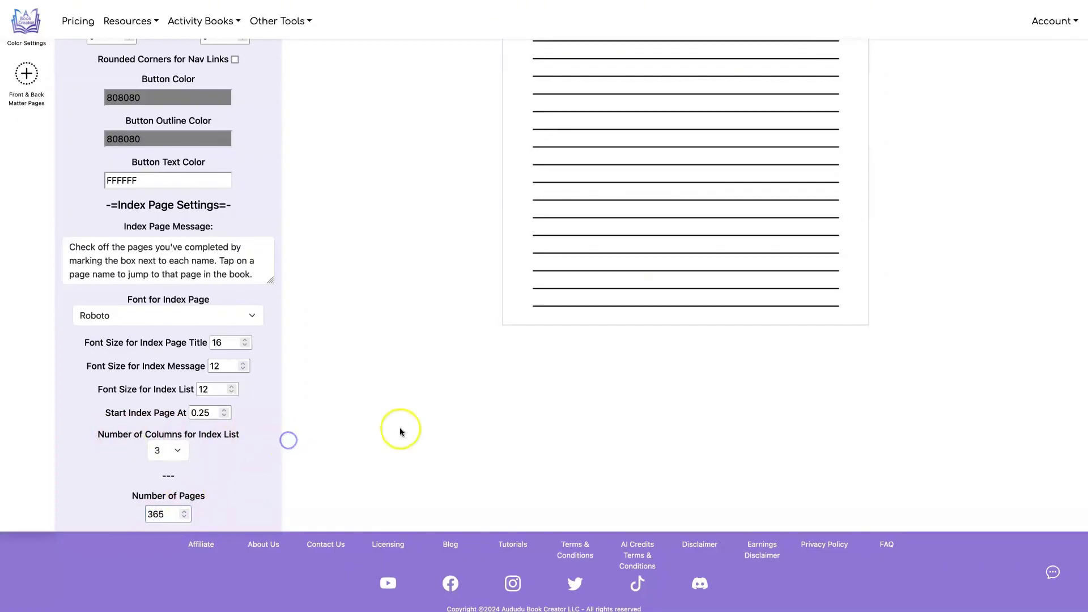
{"action": "left_click", "coordinate": [986, 65]}
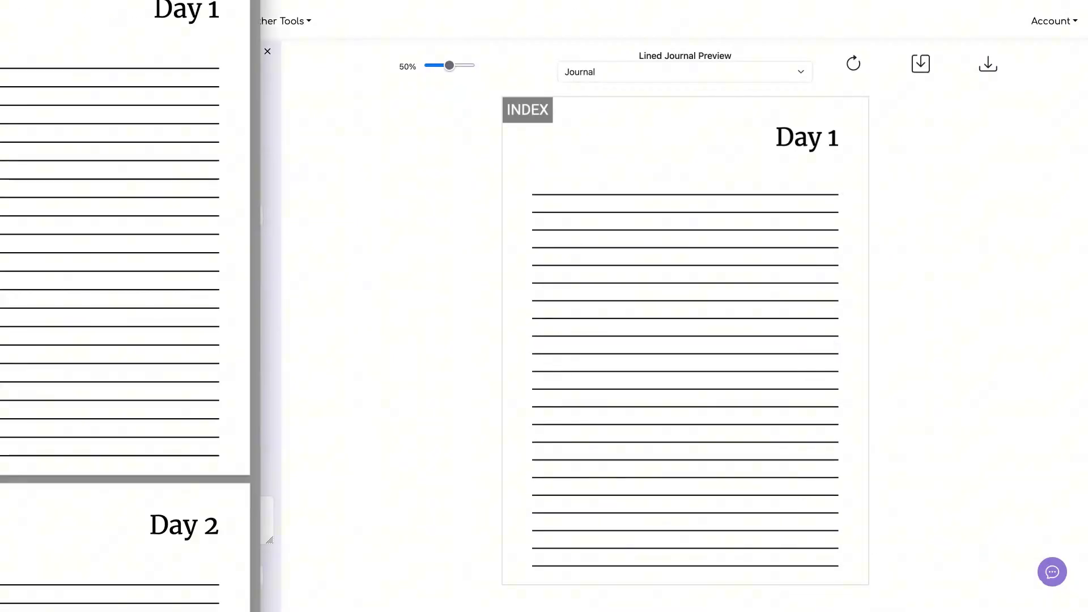
Jump from a journal page to the three-column index, scroll it, and follow the Day 330 link.
{"action": "scroll", "coordinate": [289, 91], "scroll_direction": "down", "scroll_amount": 7}
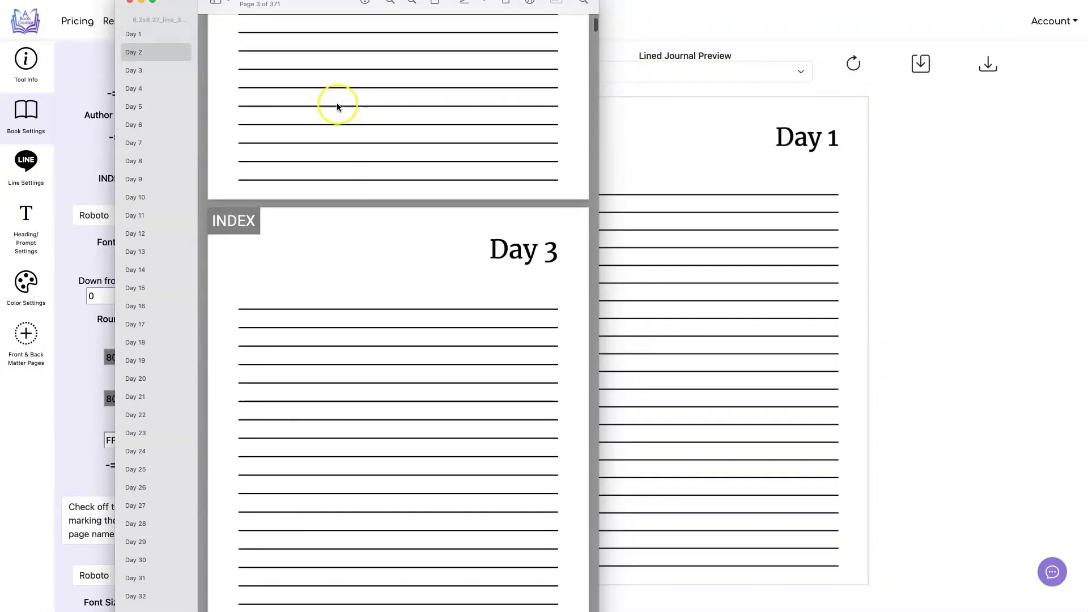
{"action": "left_click", "coordinate": [220, 205]}
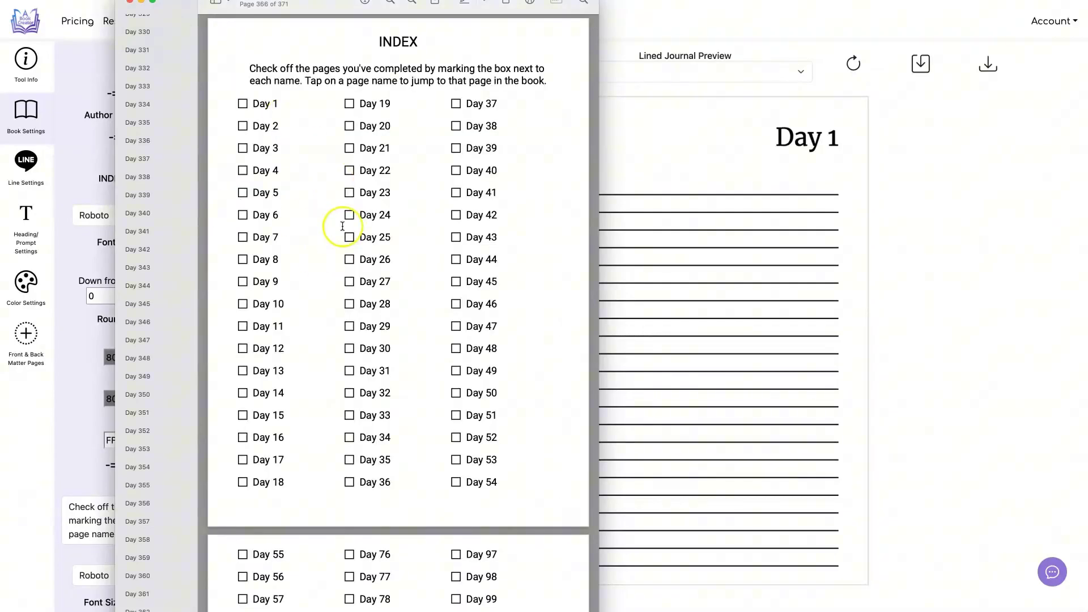
{"action": "scroll", "coordinate": [340, 218], "scroll_direction": "down", "scroll_amount": 15}
{"action": "scroll", "coordinate": [342, 226], "scroll_direction": "down", "scroll_amount": 15}
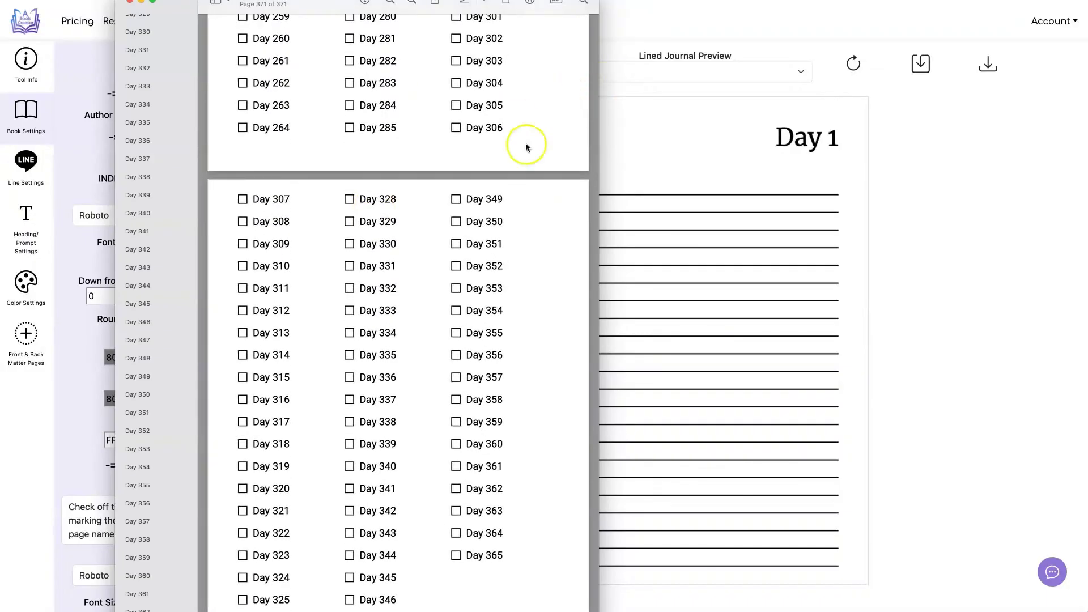
{"action": "left_click", "coordinate": [373, 243]}
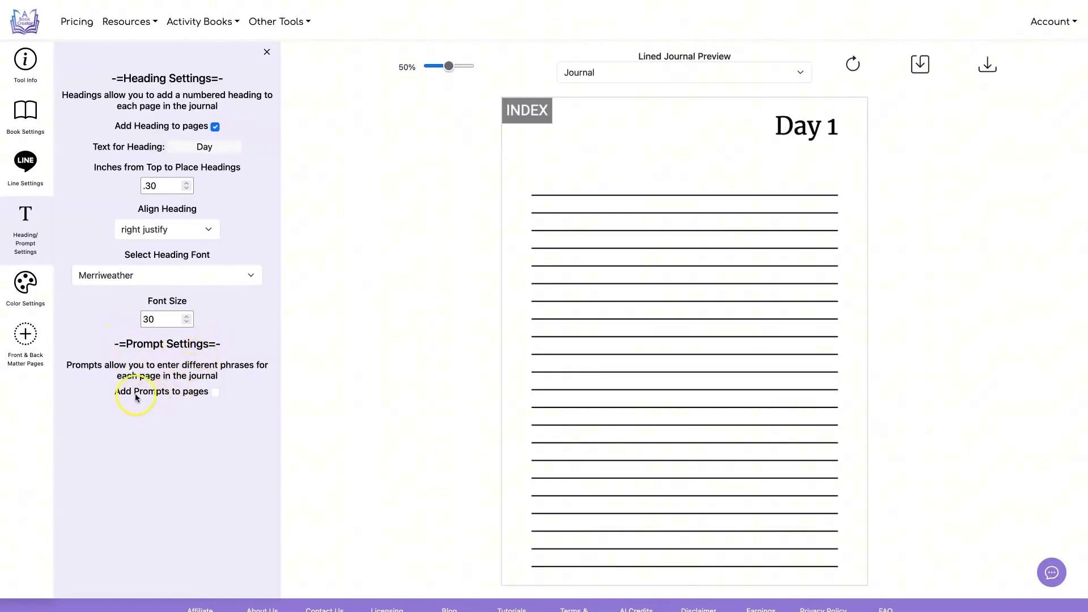
Enable prompts and paste the list of motherhood journaling questions into the prompts box.
{"action": "left_click", "coordinate": [214, 392]}
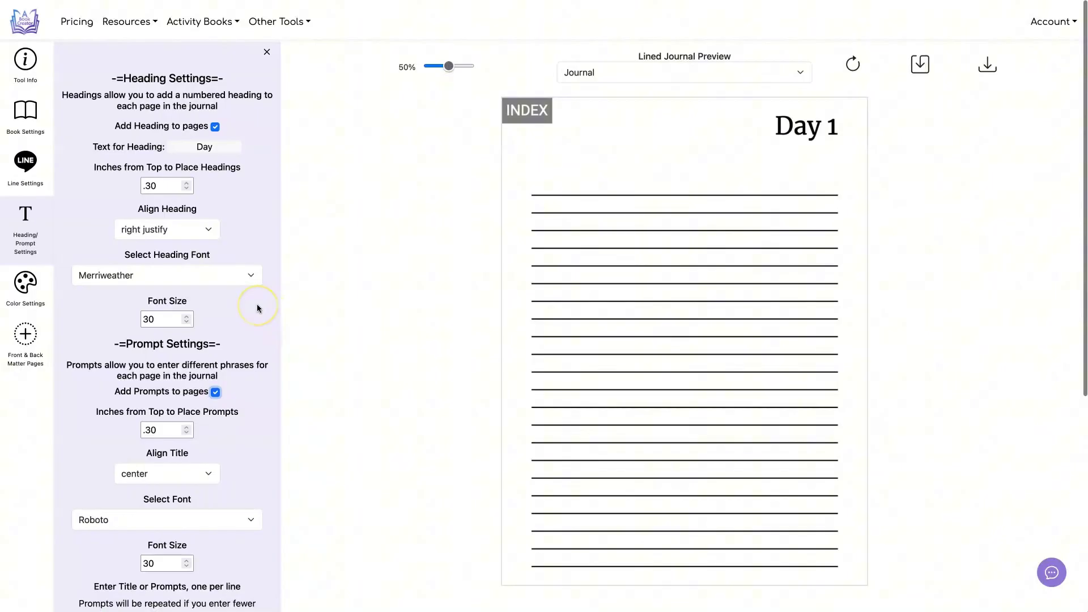
{"action": "scroll", "coordinate": [256, 304], "scroll_direction": "down", "scroll_amount": 5}
{"action": "left_click", "coordinate": [86, 353]}
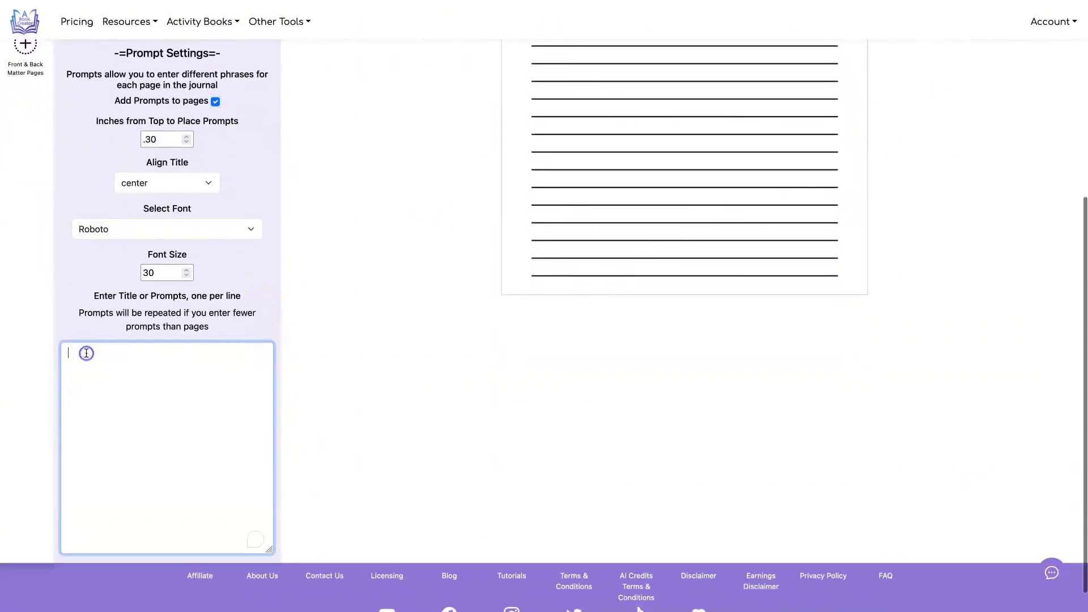
{"action": "key", "text": "ctrl+v"}
{"action": "left_click", "coordinate": [107, 387]}
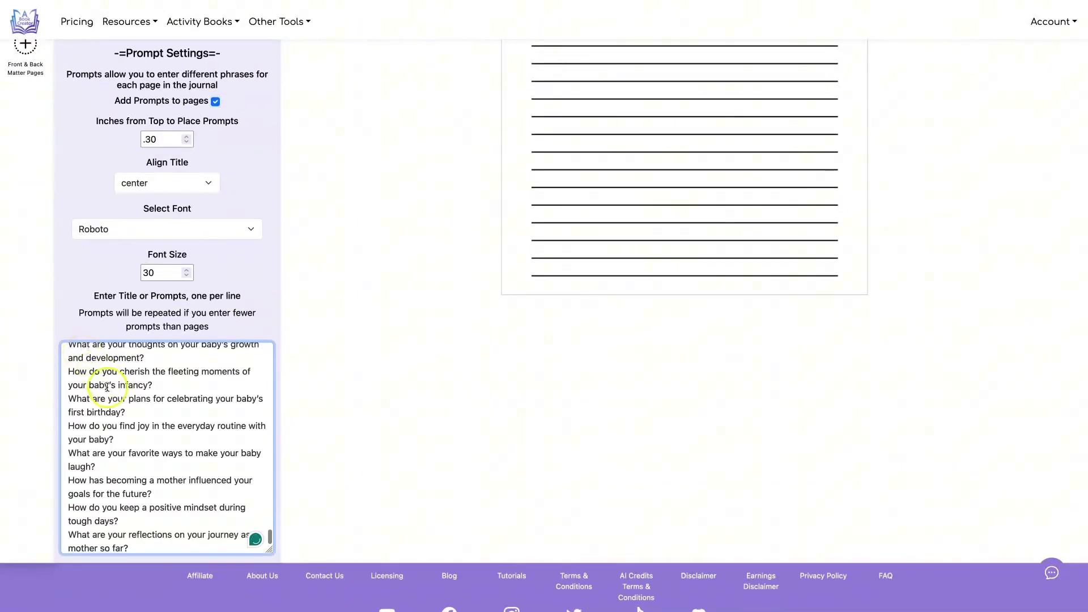
{"action": "scroll", "coordinate": [108, 388], "scroll_direction": "up", "scroll_amount": 10}
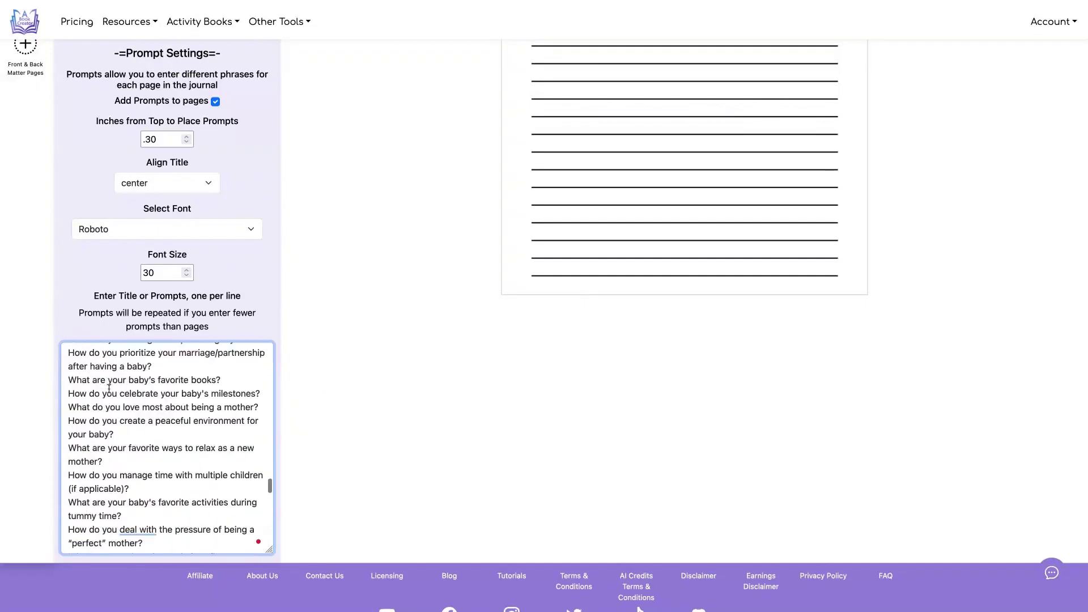
{"action": "scroll", "coordinate": [109, 388], "scroll_direction": "up", "scroll_amount": 15}
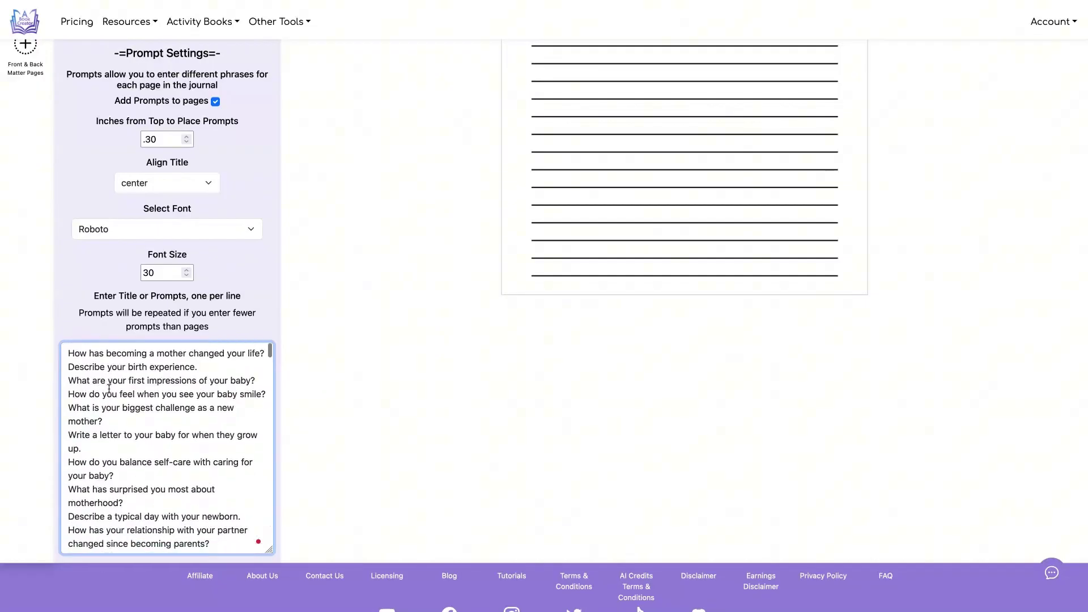
{"action": "scroll", "coordinate": [272, 315], "scroll_direction": "up", "scroll_amount": 4}
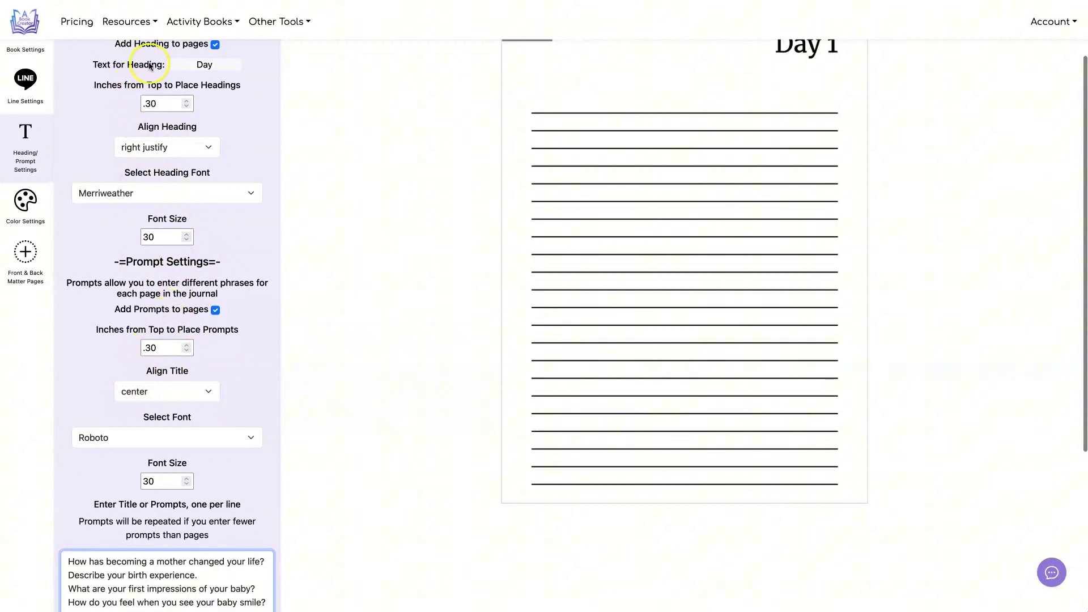
Replace the heading word Day with Prompt and refresh the preview to show Prompt 1.
{"action": "left_click", "coordinate": [148, 348]}
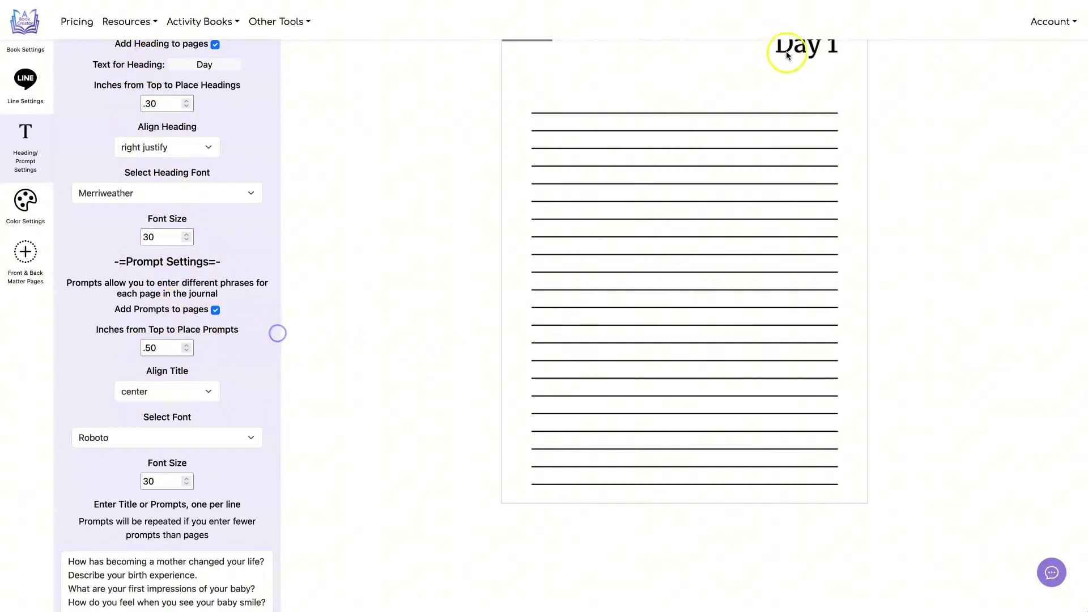
{"action": "left_click", "coordinate": [107, 229]}
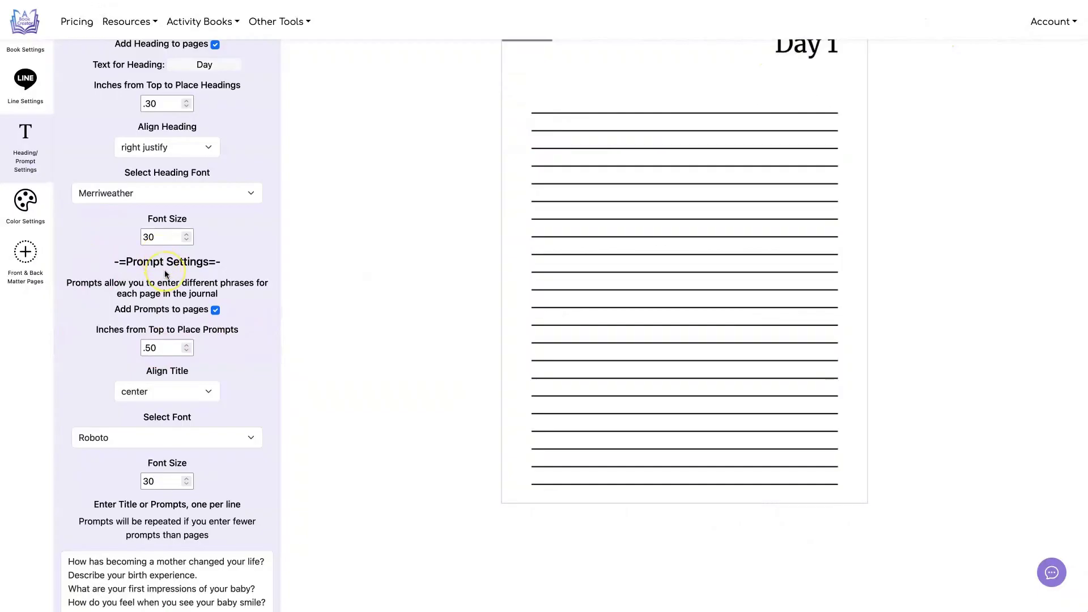
{"action": "scroll", "coordinate": [165, 274], "scroll_direction": "up", "scroll_amount": 3}
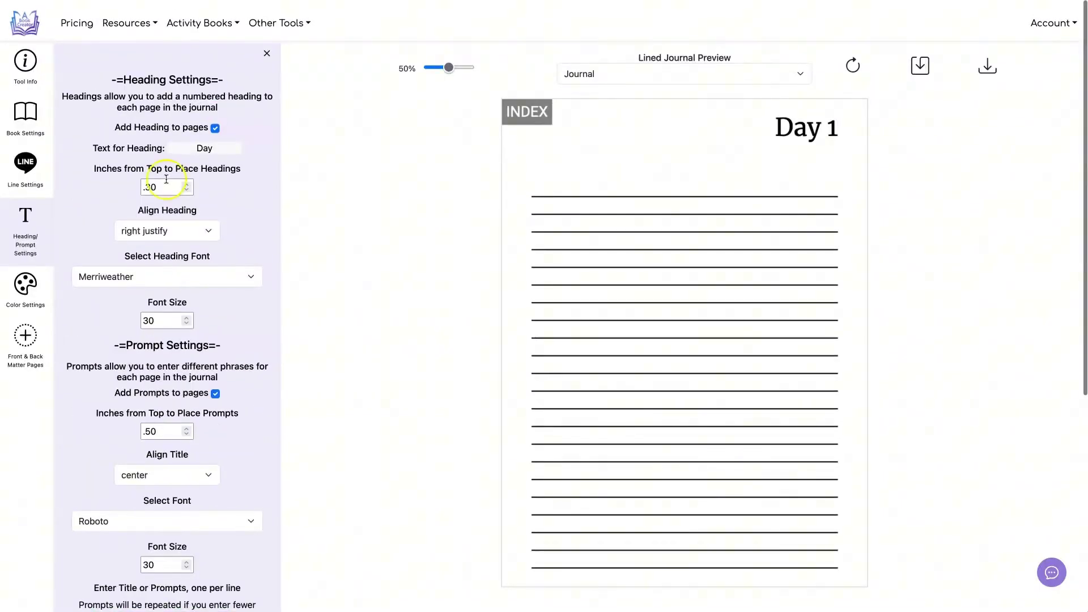
{"action": "double_click", "coordinate": [204, 148]}
{"action": "key", "text": "BackSpace"}
{"action": "type", "text": "P"}
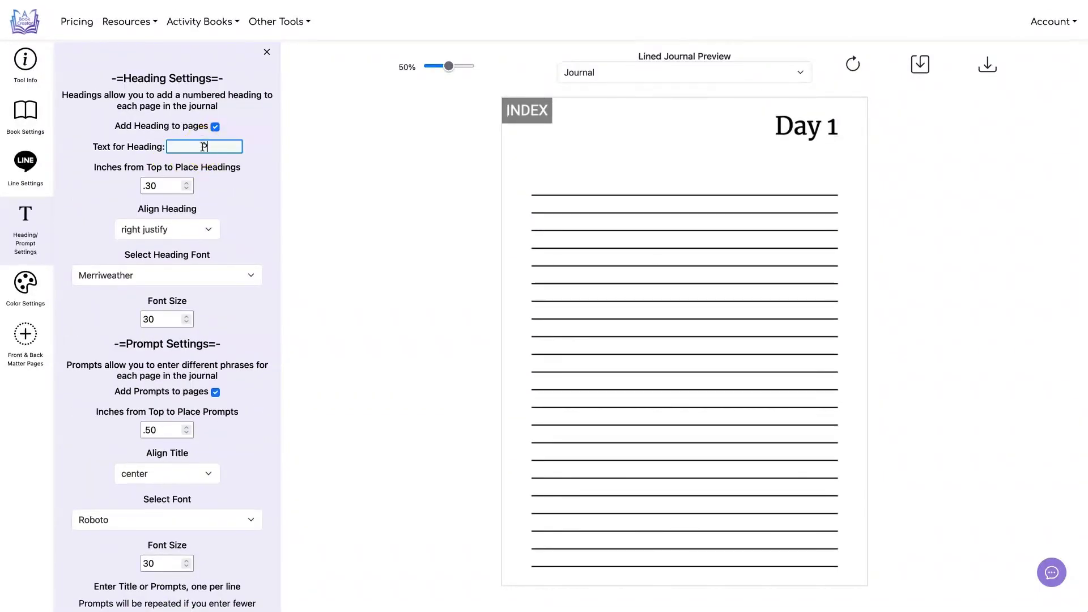
{"action": "type", "text": "rom"}
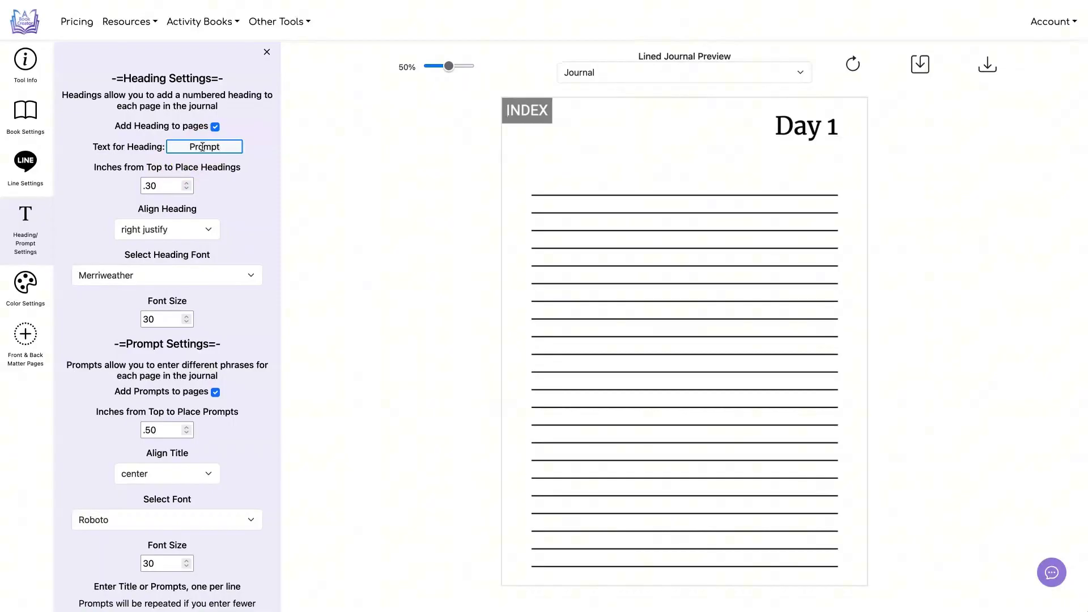
{"action": "type", "text": "pt"}
{"action": "left_click", "coordinate": [364, 146]}
{"action": "left_click", "coordinate": [853, 65]}
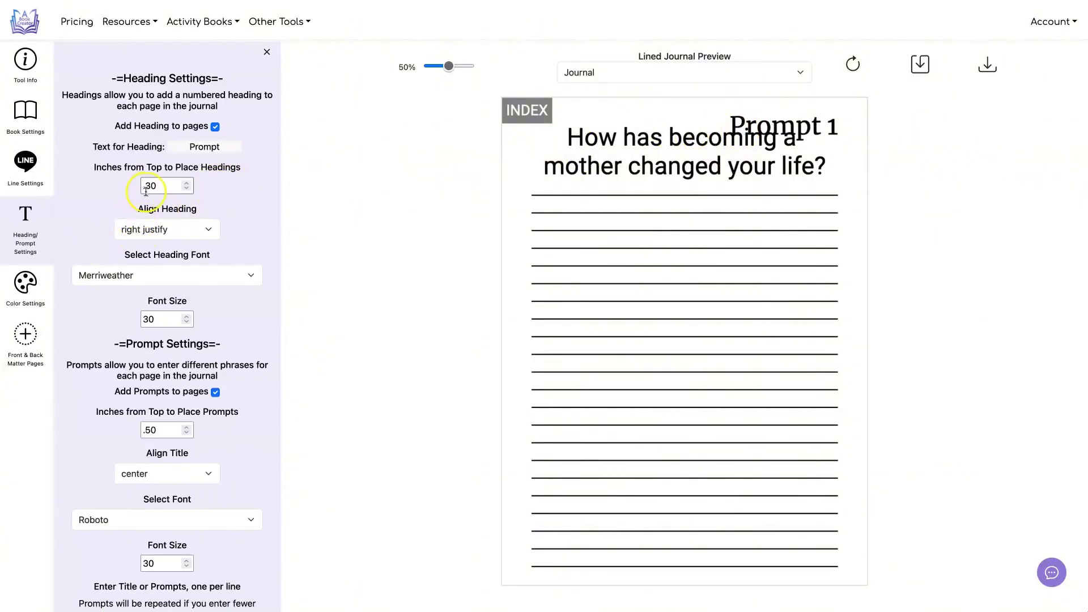
Set the heading and prompt font sizes to 20 and refresh the preview.
{"action": "double_click", "coordinate": [140, 317]}
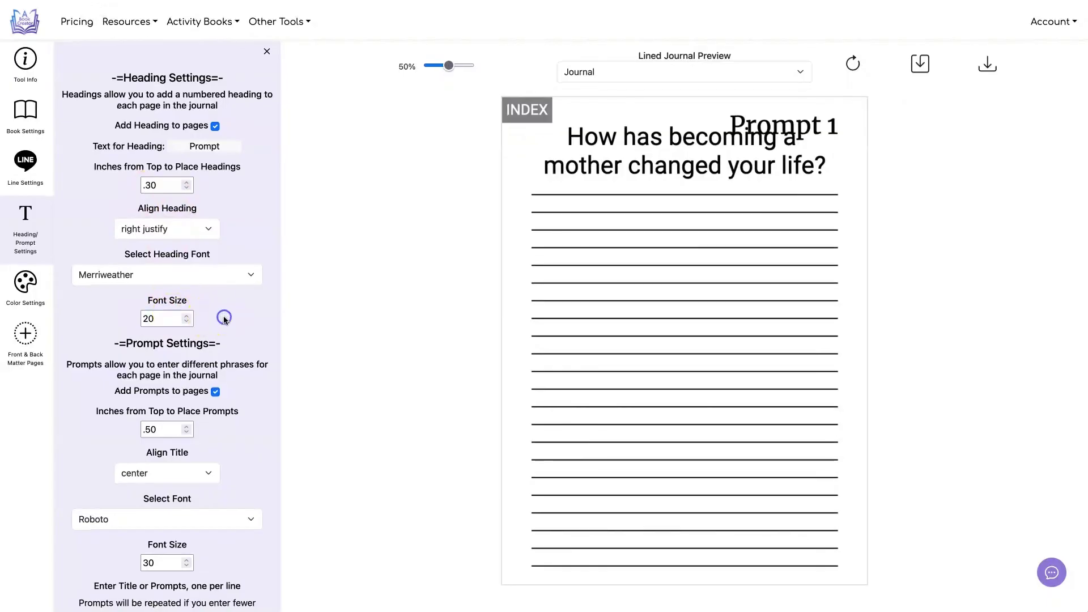
{"action": "scroll", "coordinate": [221, 318], "scroll_direction": "down", "scroll_amount": 4}
{"action": "left_click", "coordinate": [153, 351]}
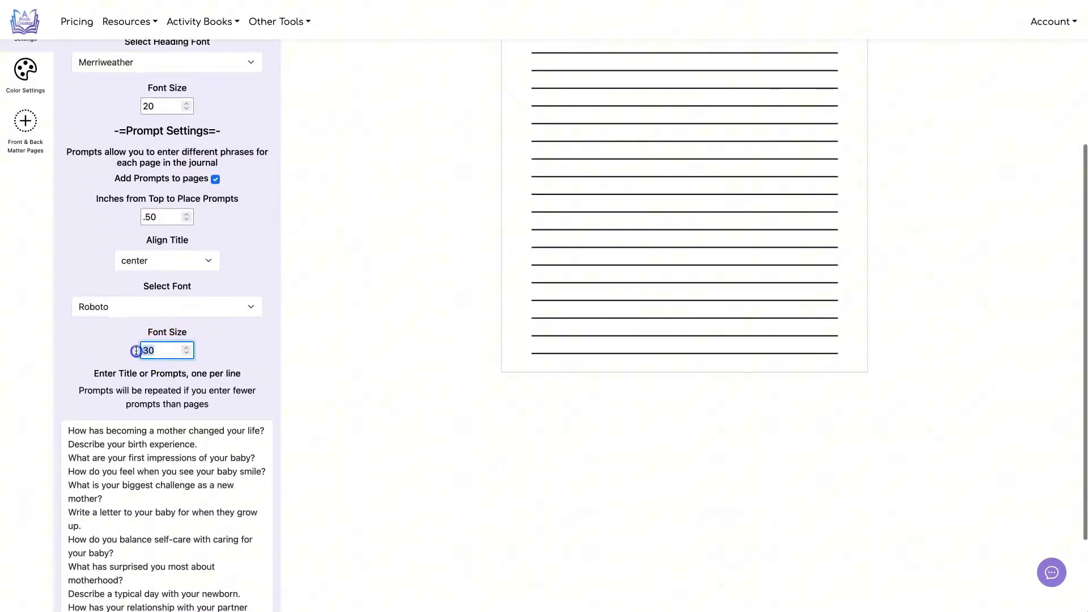
{"action": "type", "text": "20"}
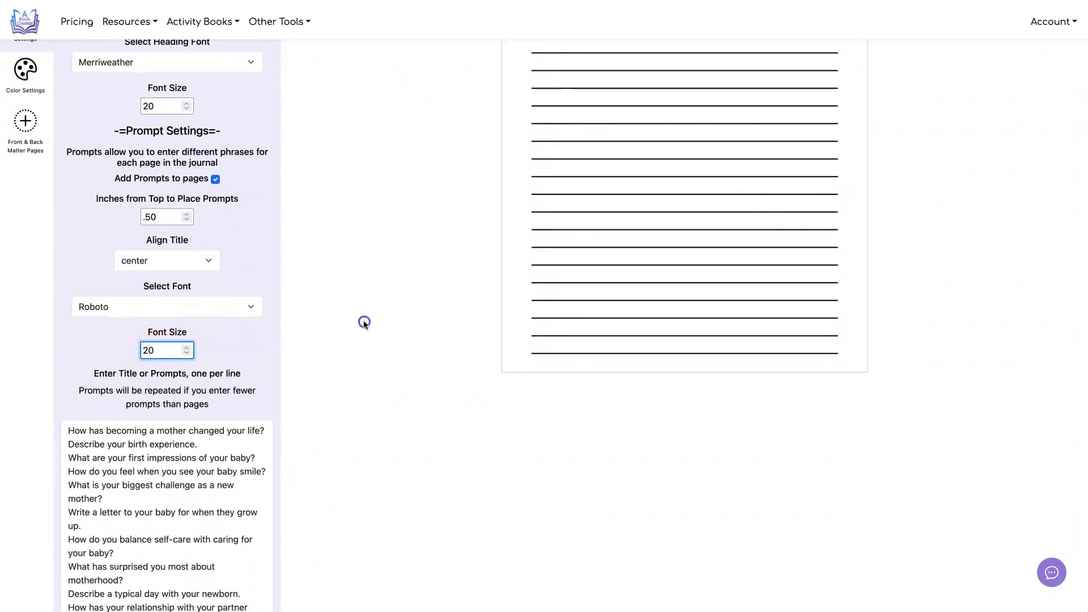
{"action": "scroll", "coordinate": [363, 320], "scroll_direction": "up", "scroll_amount": 4}
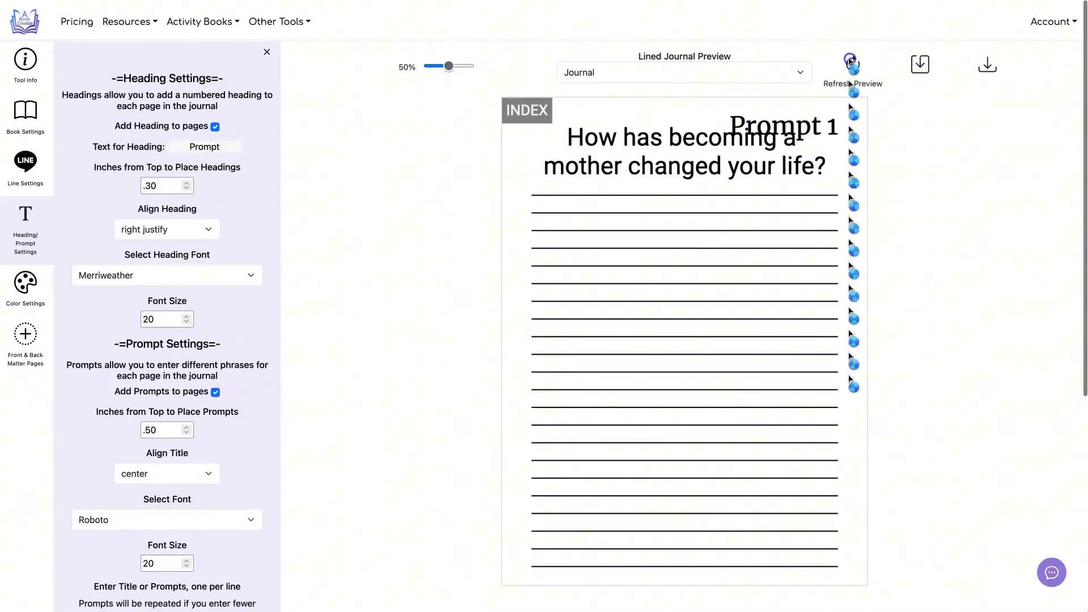
{"action": "left_click", "coordinate": [851, 63]}
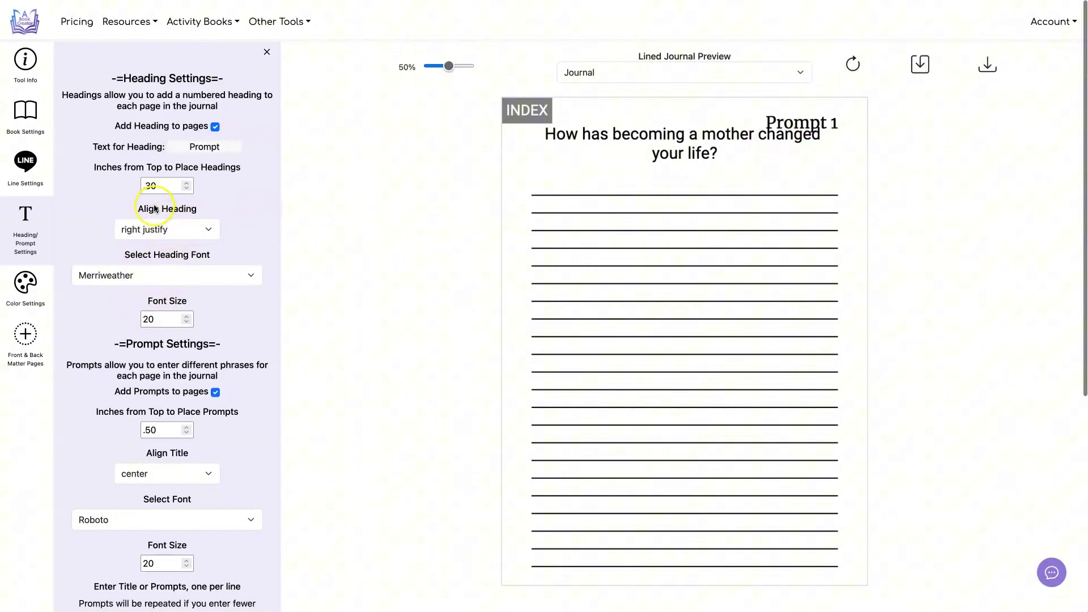
Place headings 0.20 inch and prompts 0.70 inch from the page top.
{"action": "left_click", "coordinate": [148, 186]}
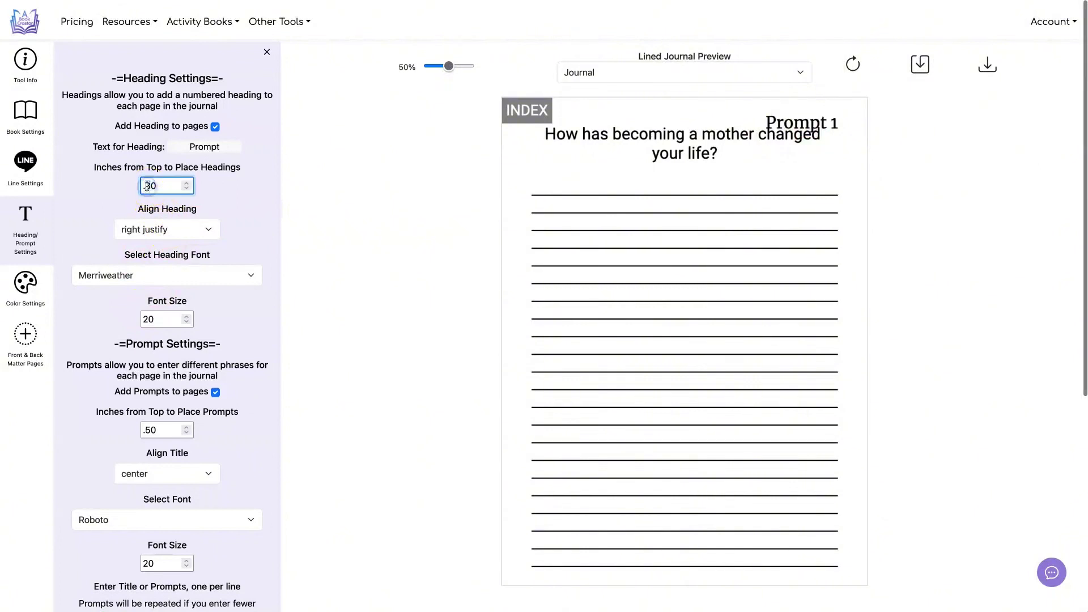
{"action": "key", "text": "Delete"}
{"action": "type", "text": "2"}
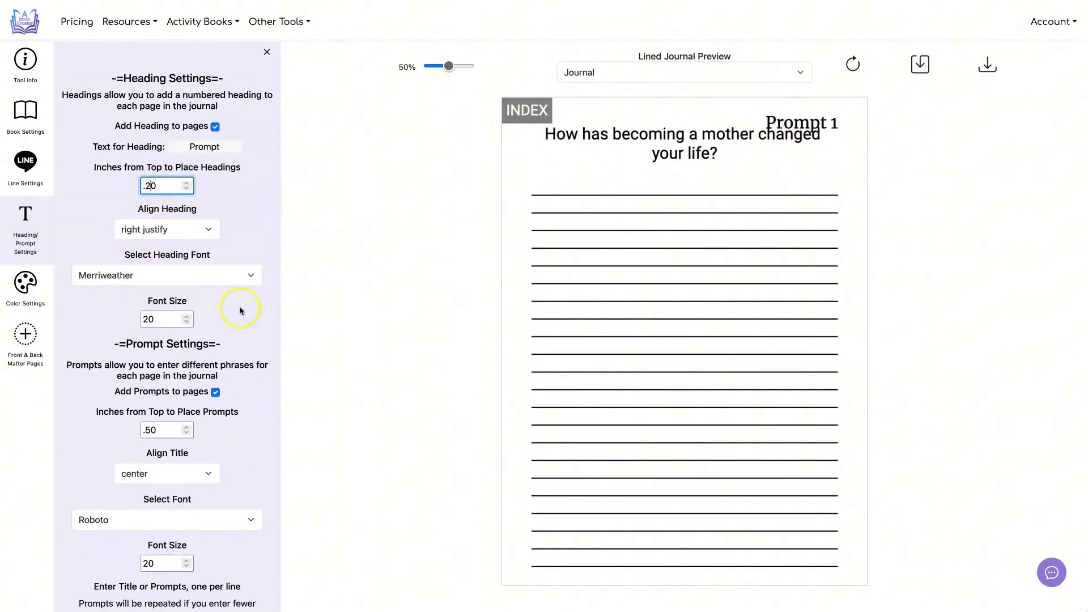
{"action": "left_click", "coordinate": [147, 430]}
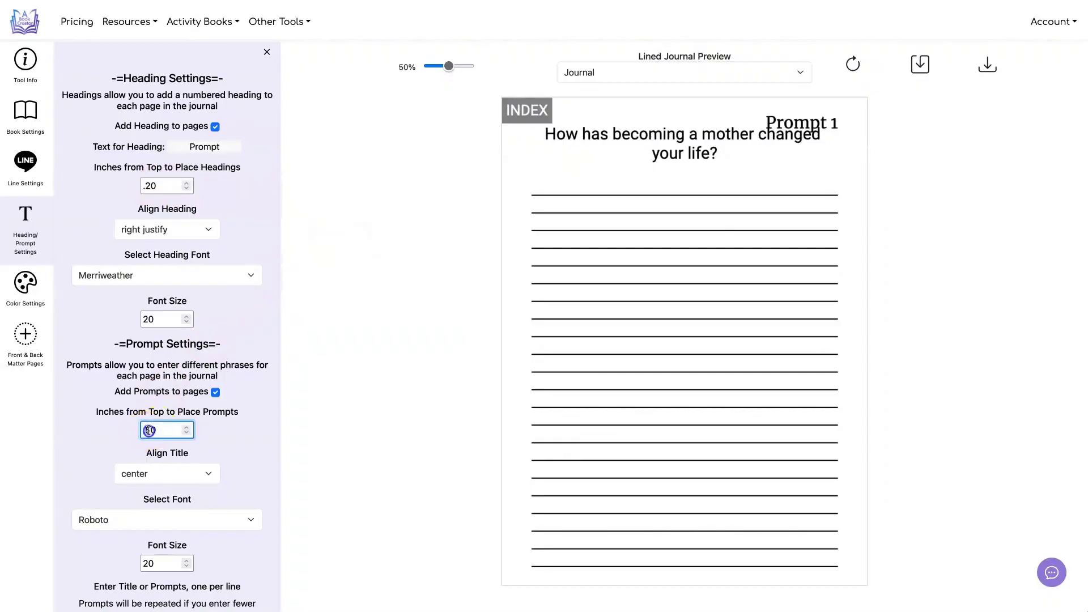
{"action": "left_click", "coordinate": [307, 385]}
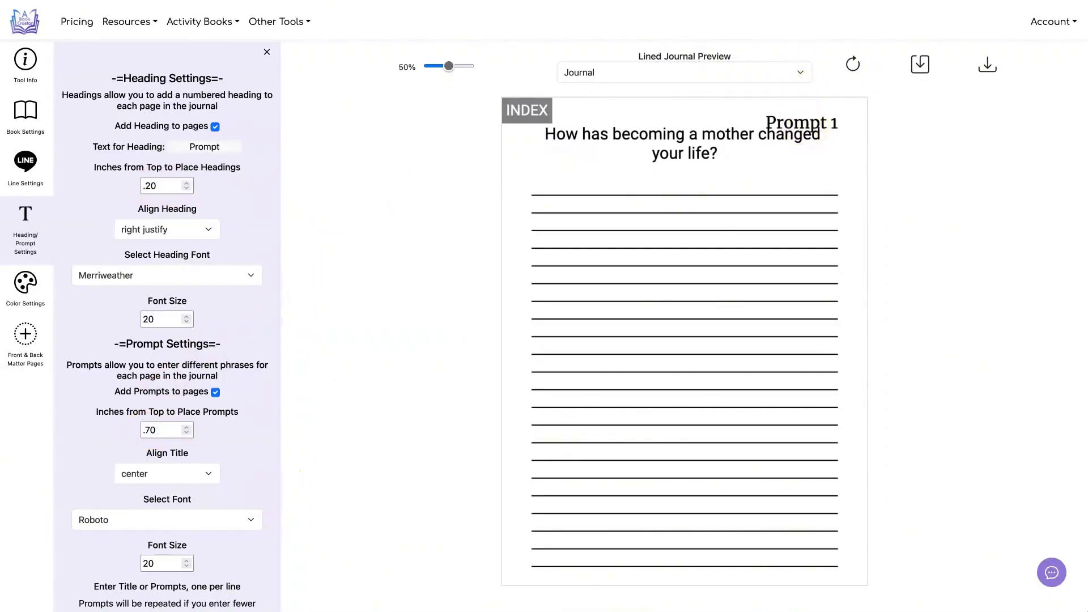
Refresh the preview, then lower the heading to .10 inches from the top.
{"action": "left_click", "coordinate": [855, 61]}
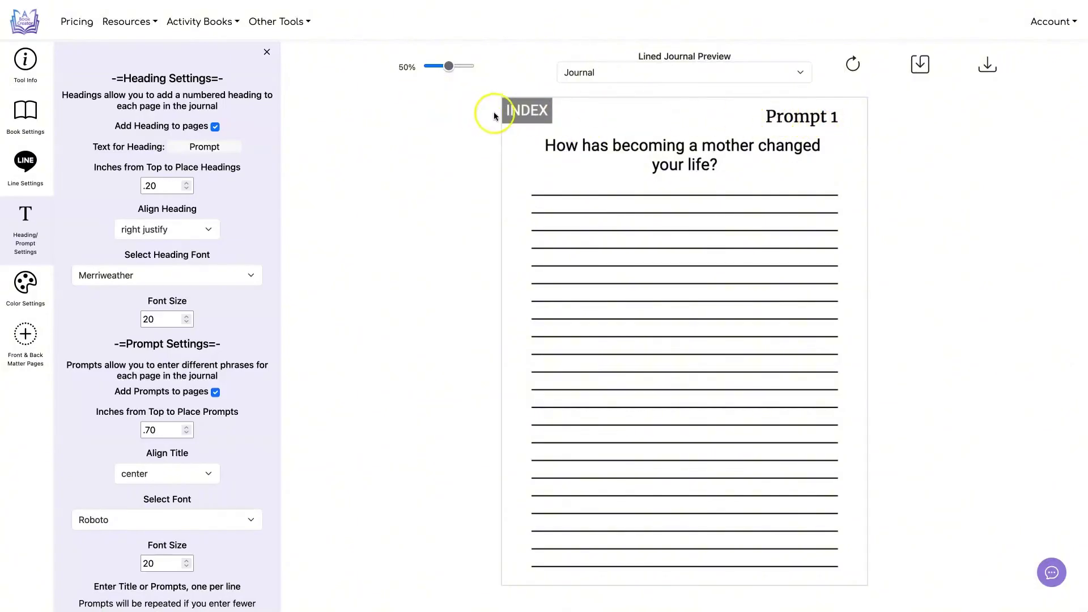
{"action": "left_click", "coordinate": [148, 186]}
{"action": "key", "text": "Down"}
{"action": "left_click", "coordinate": [368, 165]}
Set the heading font to Roboto and the prompt font to YesevaOne-Regular, then refresh the preview.
{"action": "left_click", "coordinate": [173, 276]}
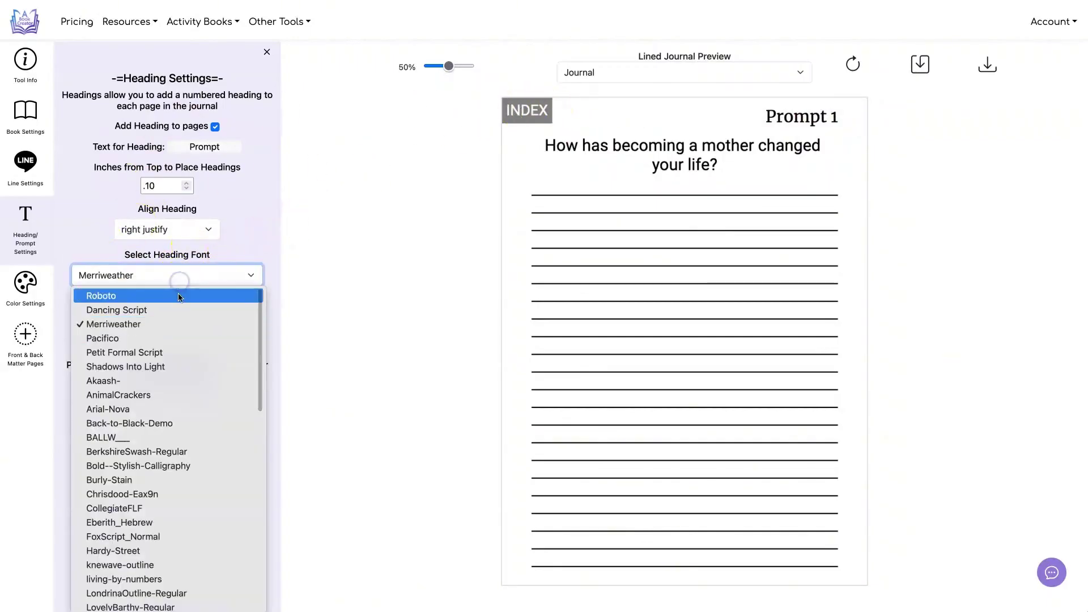
{"action": "left_click", "coordinate": [176, 295]}
{"action": "scroll", "coordinate": [225, 235], "scroll_direction": "down", "scroll_amount": 5}
{"action": "scroll", "coordinate": [226, 233], "scroll_direction": "down", "scroll_amount": 1}
{"action": "left_click", "coordinate": [207, 198]}
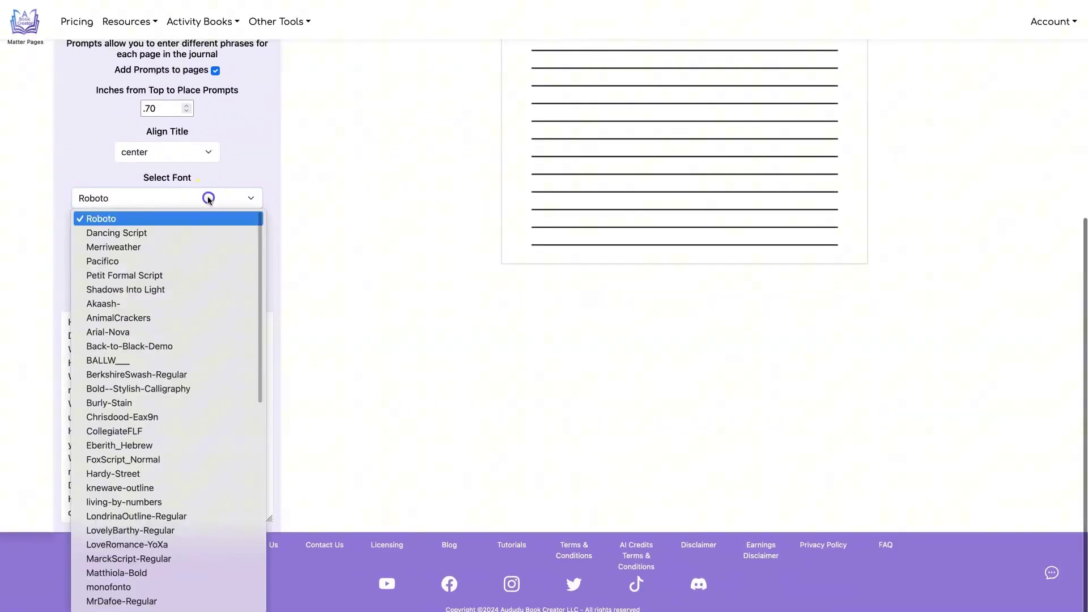
{"action": "scroll", "coordinate": [184, 312], "scroll_direction": "down", "scroll_amount": 10}
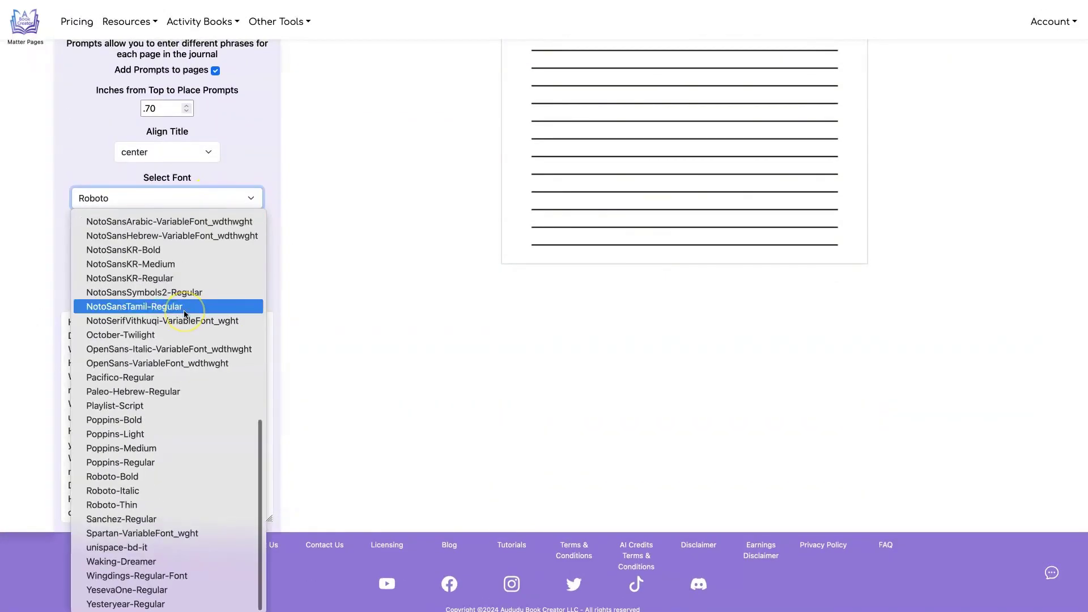
{"action": "left_click", "coordinate": [150, 590]}
{"action": "scroll", "coordinate": [512, 438], "scroll_direction": "up", "scroll_amount": 7}
{"action": "scroll", "coordinate": [680, 277], "scroll_direction": "down", "scroll_amount": 1}
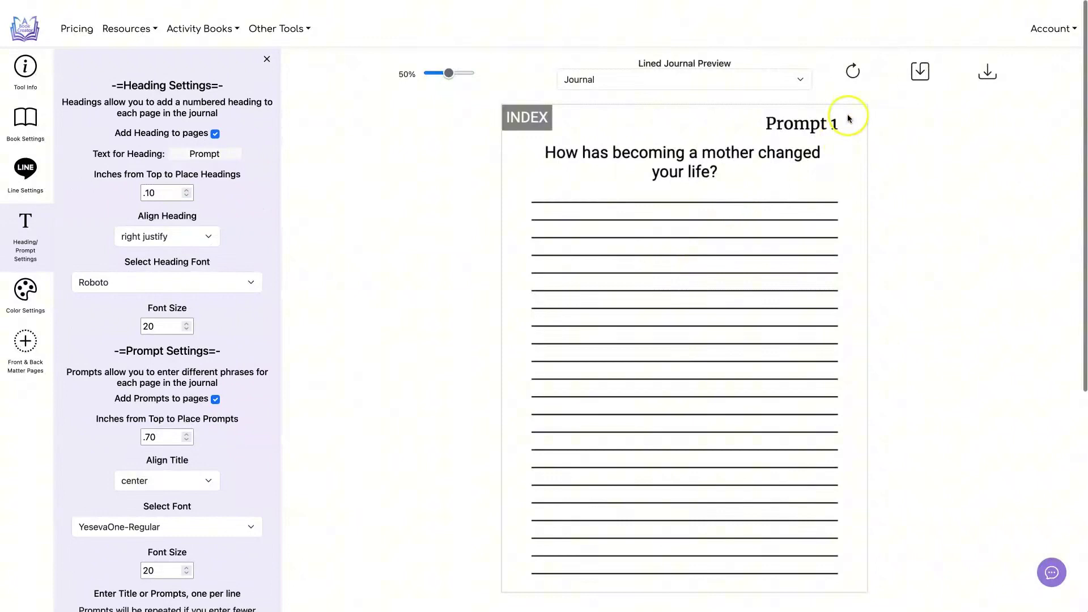
{"action": "left_click", "coordinate": [854, 60]}
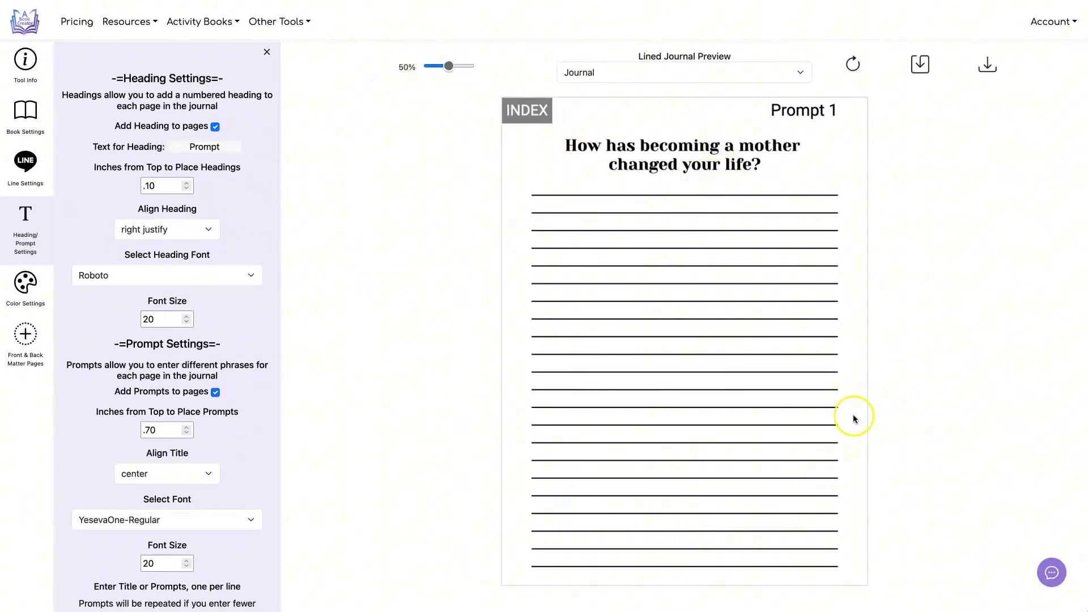
{"action": "scroll", "coordinate": [364, 141], "scroll_direction": "down", "scroll_amount": 1}
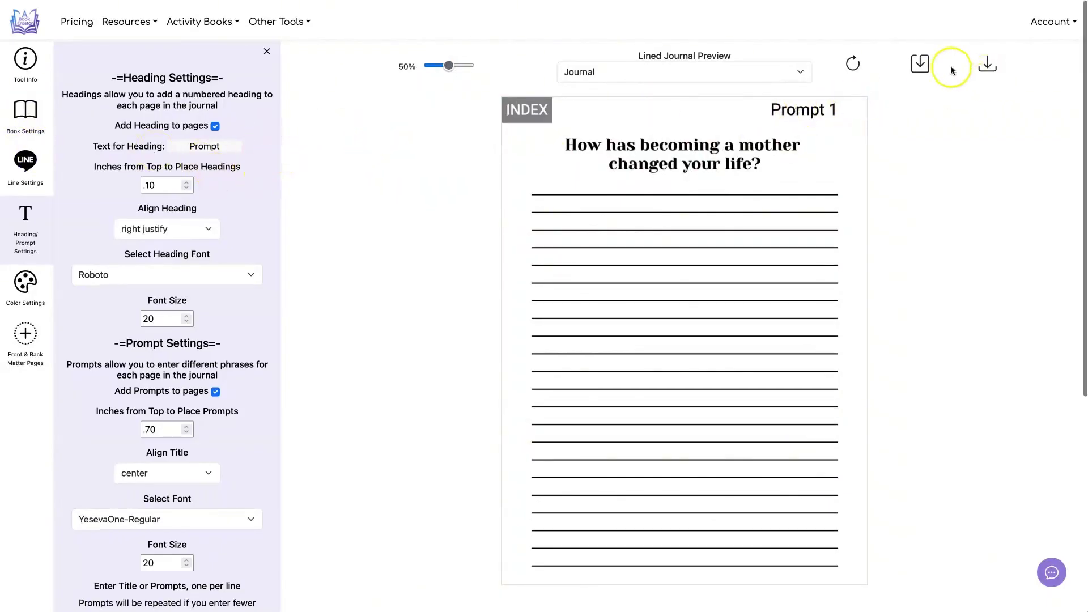
Download the journal PDF and follow a page's INDEX button to the index page.
{"action": "left_click", "coordinate": [985, 66]}
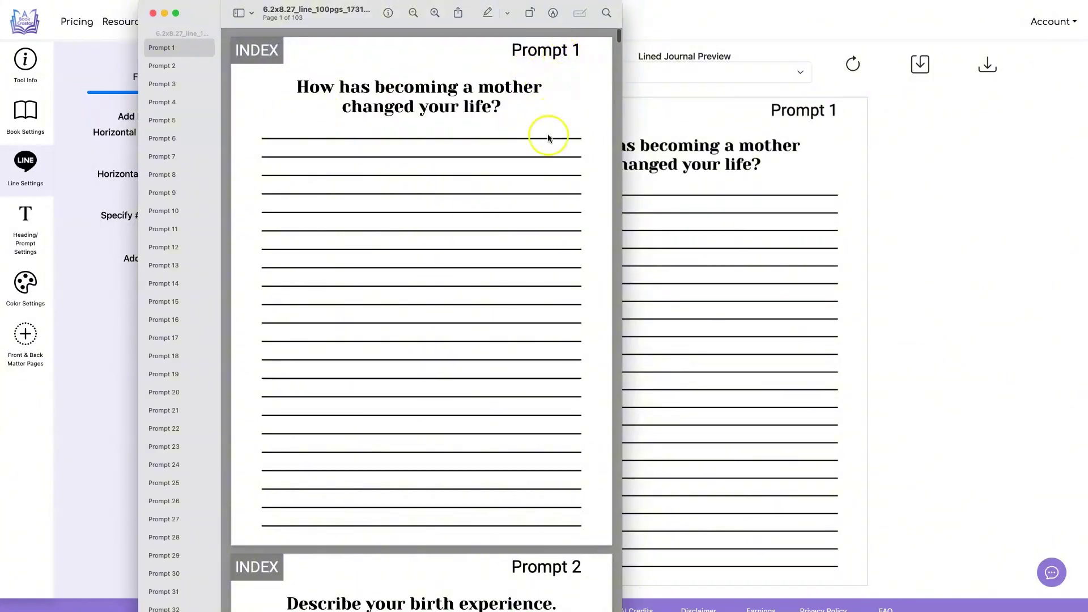
{"action": "scroll", "coordinate": [548, 138], "scroll_direction": "down", "scroll_amount": 15}
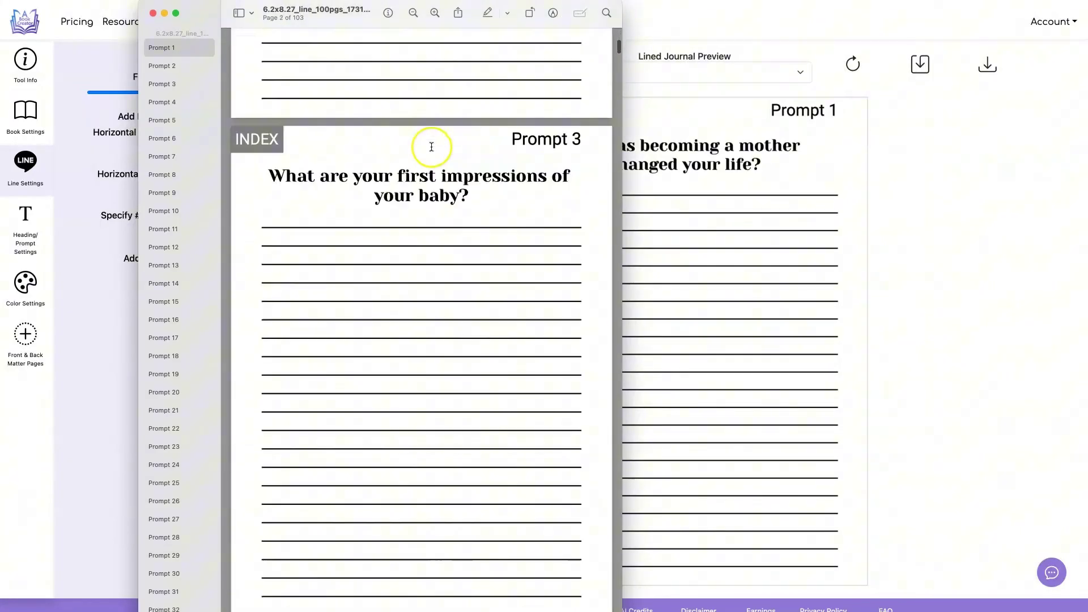
{"action": "scroll", "coordinate": [431, 147], "scroll_direction": "down", "scroll_amount": 10}
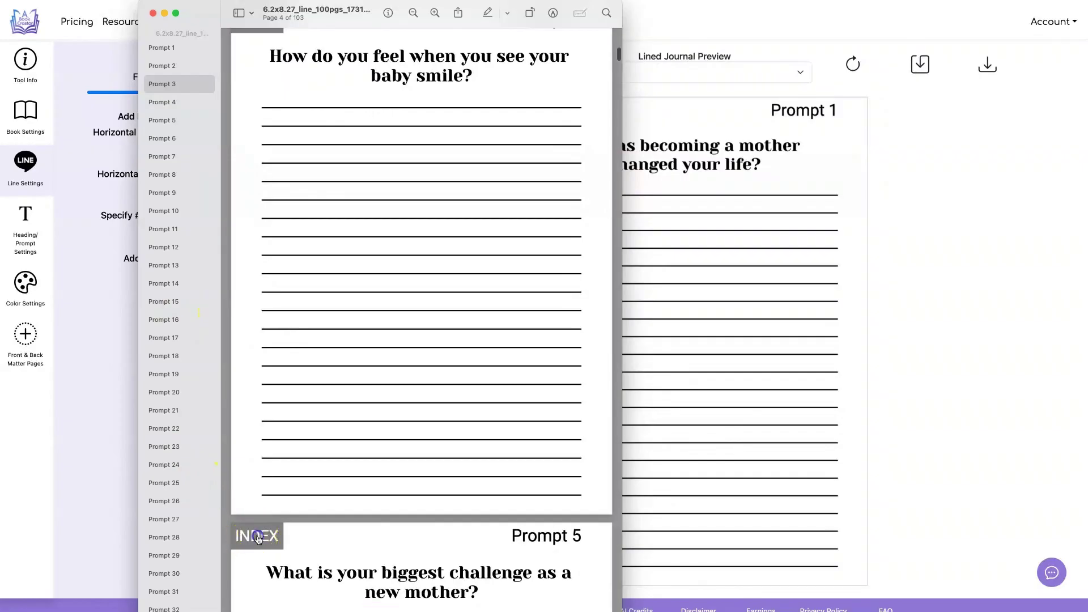
{"action": "left_click", "coordinate": [258, 537]}
{"action": "scroll", "coordinate": [425, 187], "scroll_direction": "down", "scroll_amount": 10}
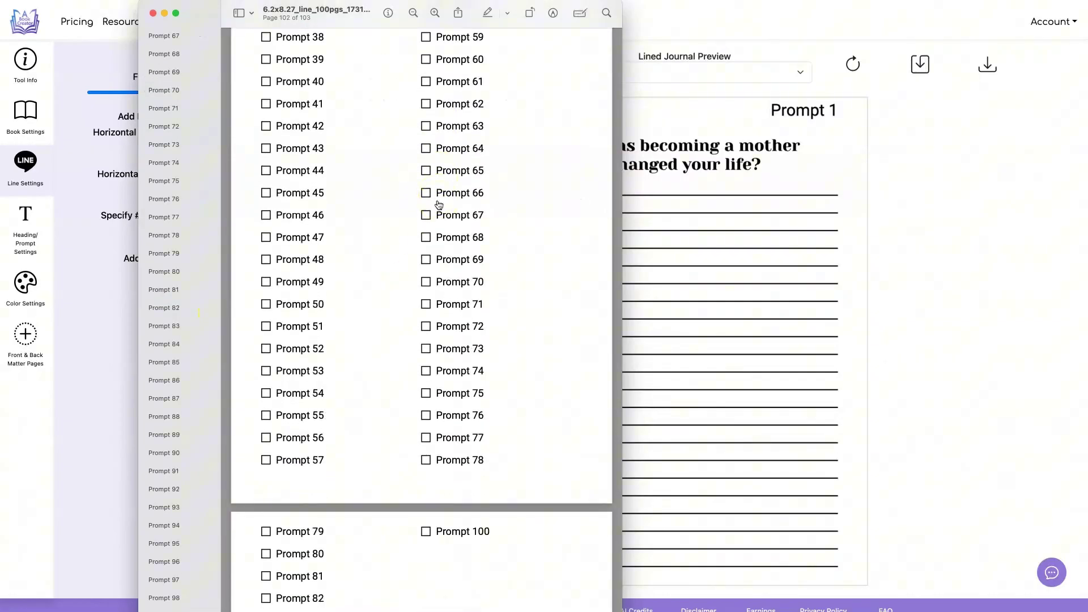
{"action": "scroll", "coordinate": [439, 204], "scroll_direction": "down", "scroll_amount": 8}
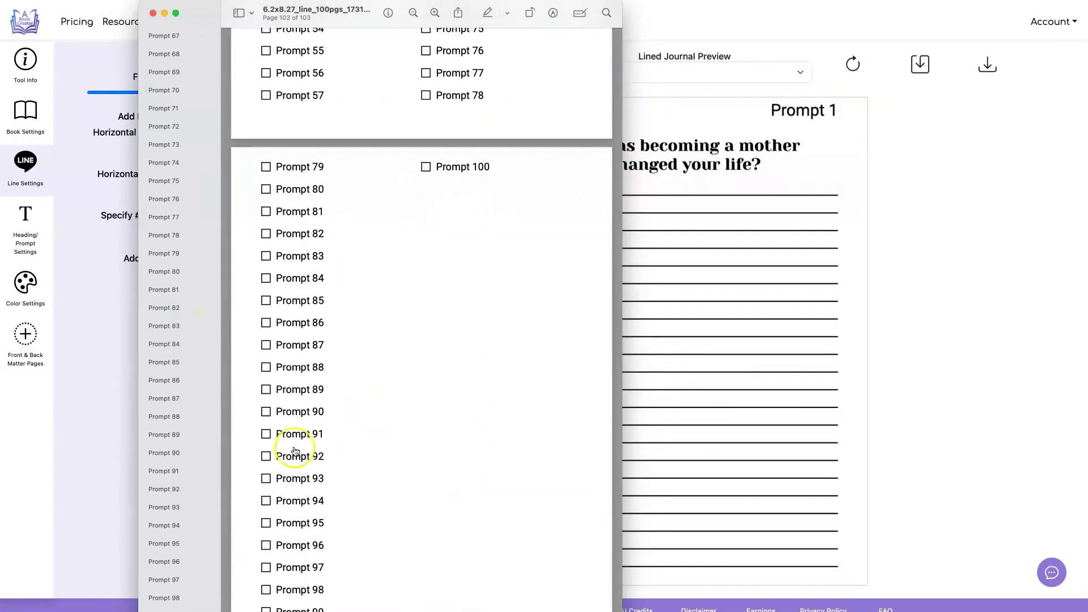
Jump to Prompt 79, return to the index via its INDEX tag, open Prompt 24, then close the PDF.
{"action": "left_click", "coordinate": [303, 168]}
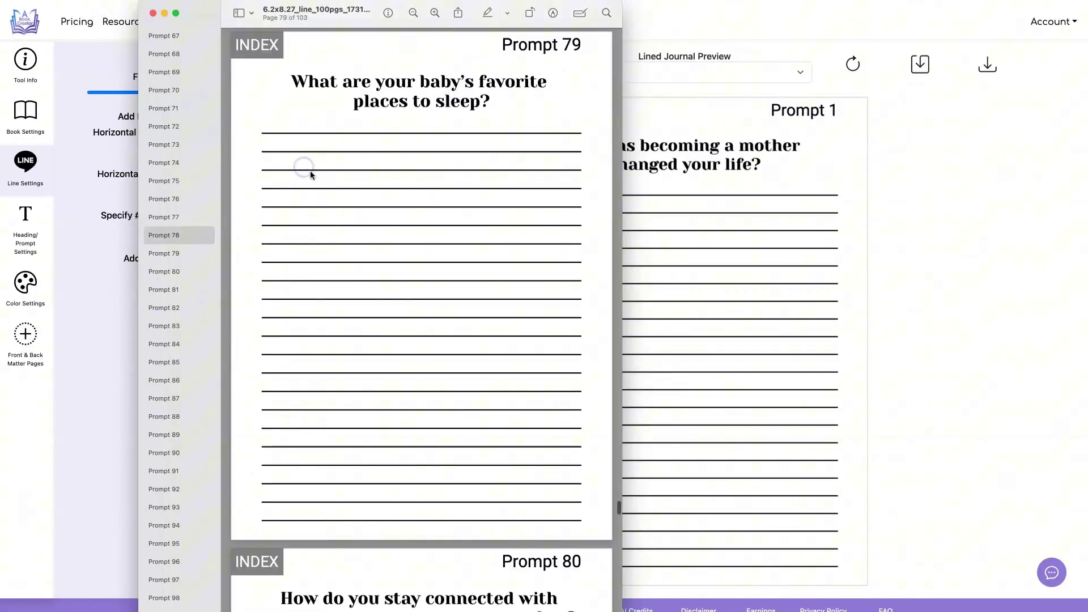
{"action": "left_click", "coordinate": [247, 45]}
{"action": "left_click", "coordinate": [463, 230]}
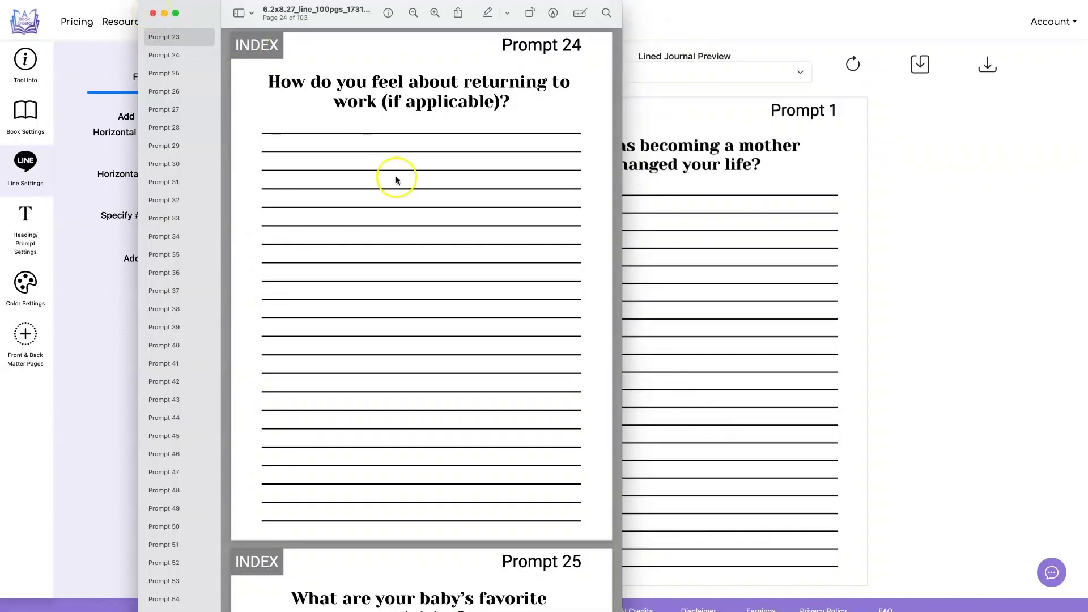
{"action": "scroll", "coordinate": [397, 177], "scroll_direction": "up", "scroll_amount": 15}
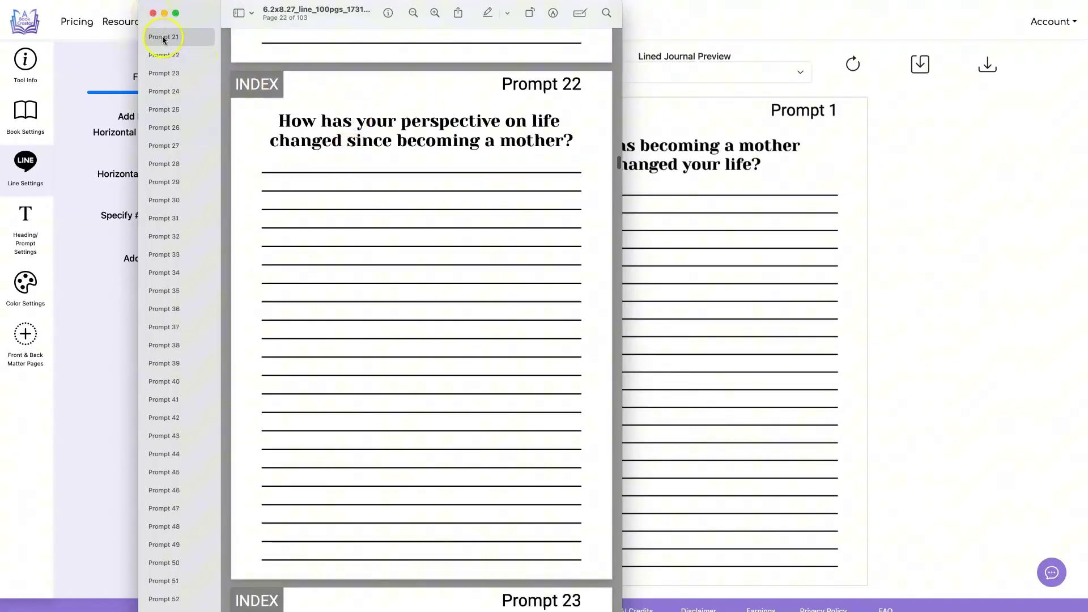
{"action": "left_click", "coordinate": [153, 14]}
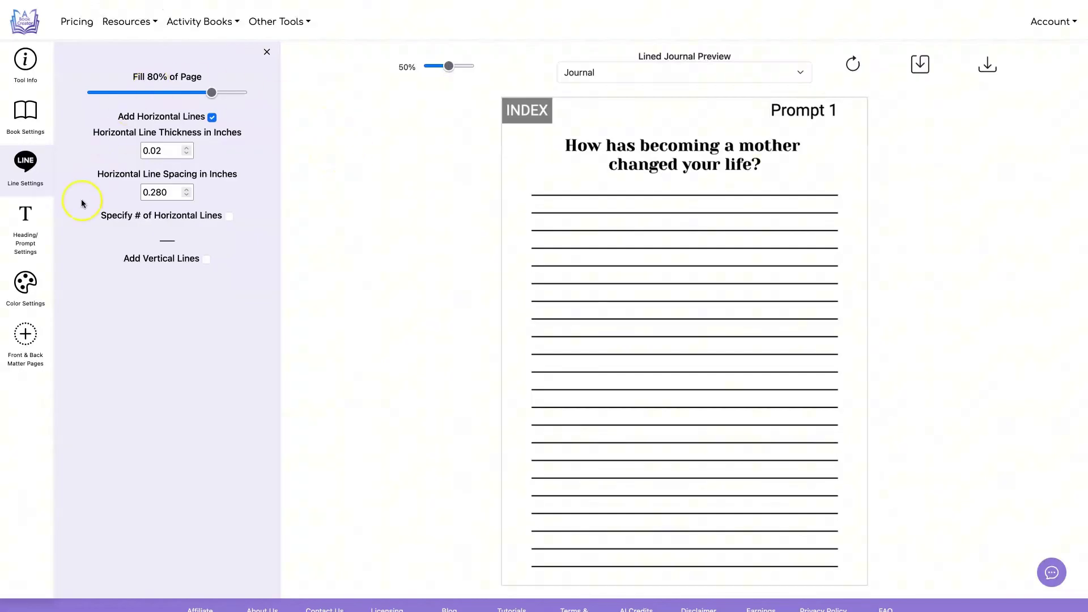
Add one front matter page with the '100 Day Prompt Journal for New Moms' cover and download the PDF.
{"action": "left_click", "coordinate": [25, 334]}
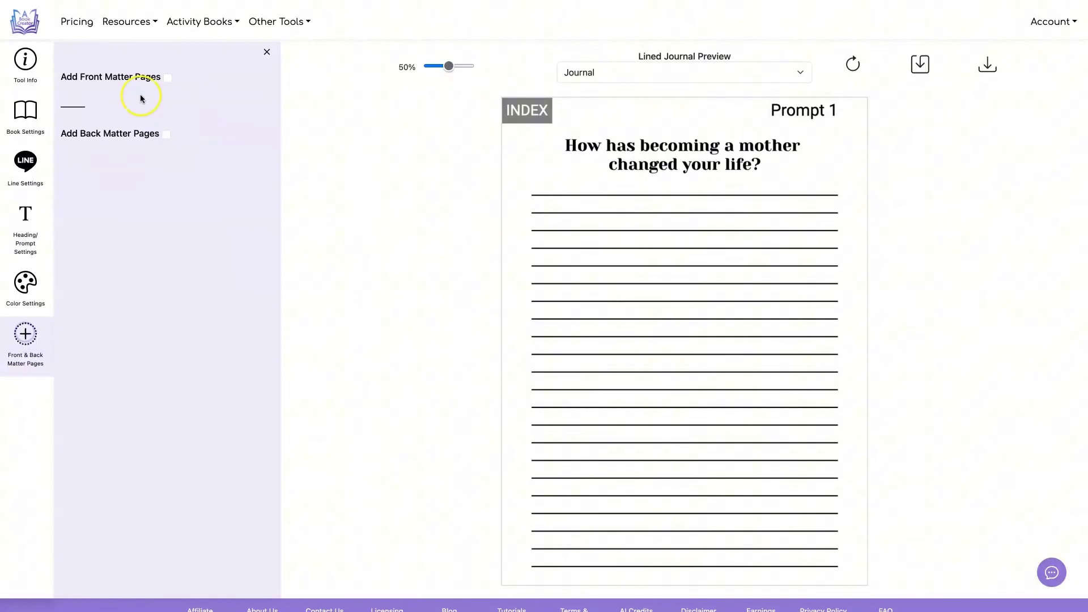
{"action": "left_click", "coordinate": [171, 83]}
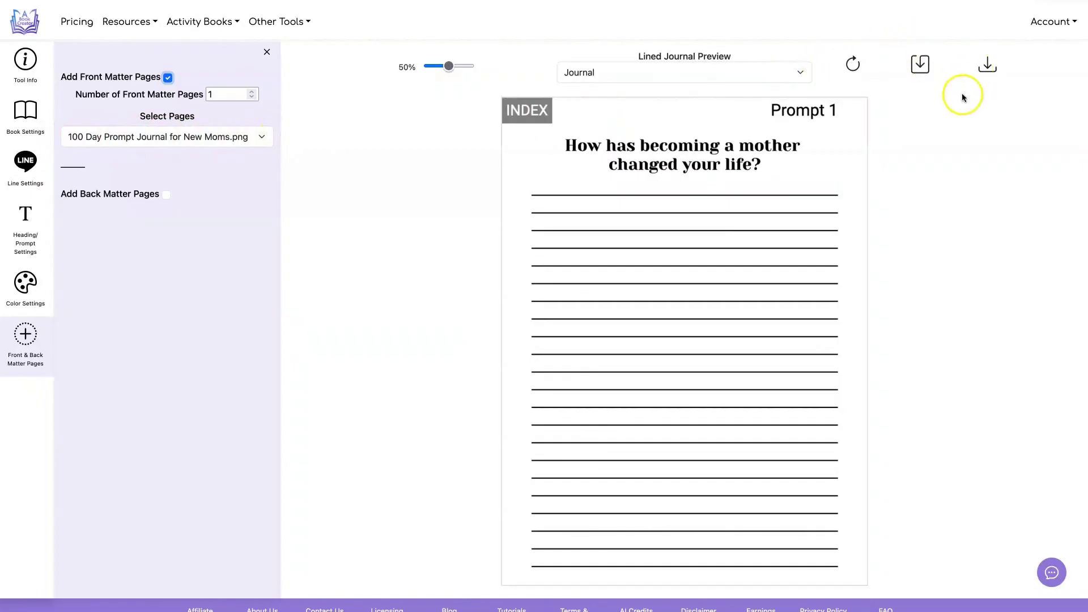
{"action": "left_click", "coordinate": [987, 64]}
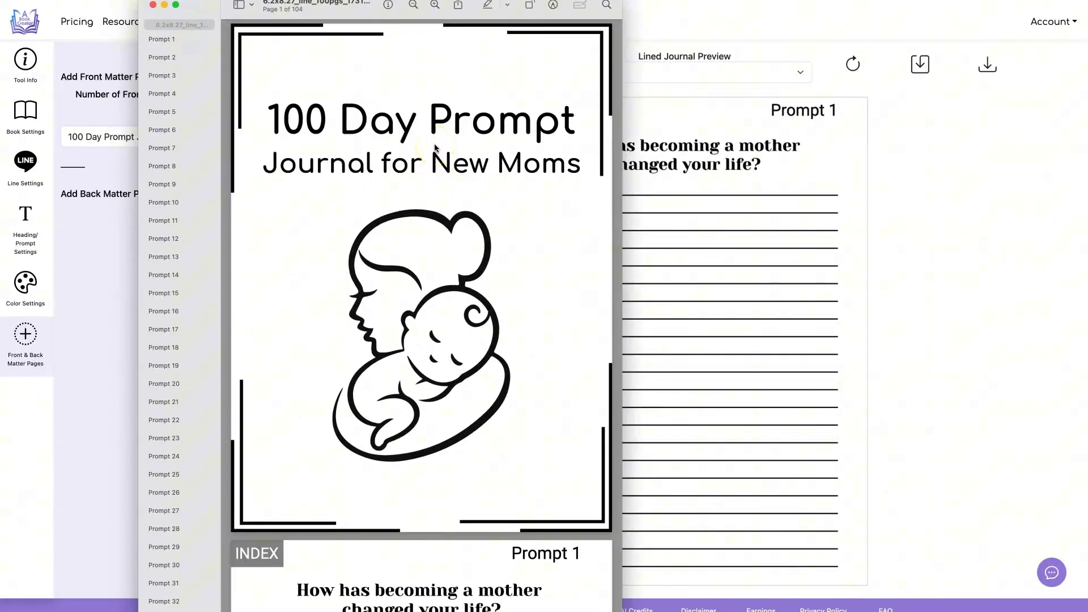
Follow page 2's INDEX tag, open Prompt 28 from the index, then close the 104-page PDF.
{"action": "scroll", "coordinate": [435, 149], "scroll_direction": "down", "scroll_amount": 5}
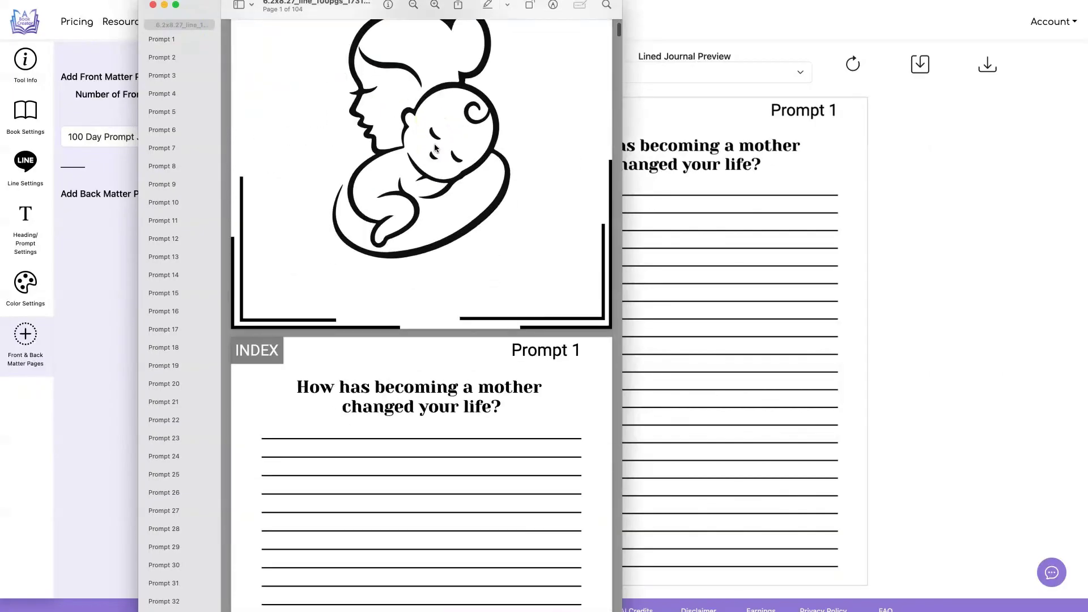
{"action": "left_click", "coordinate": [263, 352]}
{"action": "left_click", "coordinate": [460, 309]}
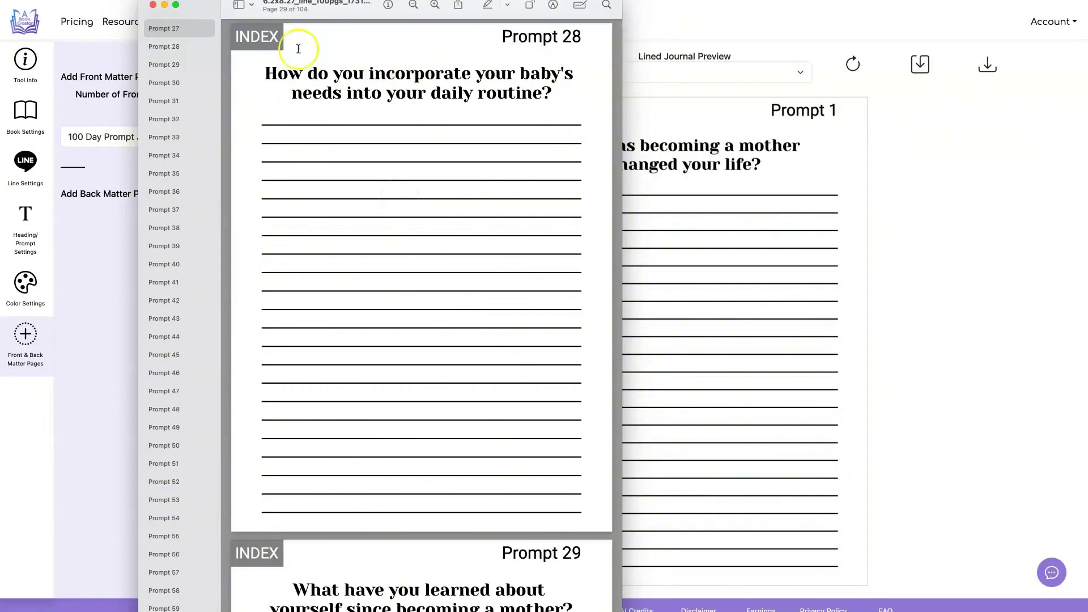
{"action": "left_click", "coordinate": [26, 164]}
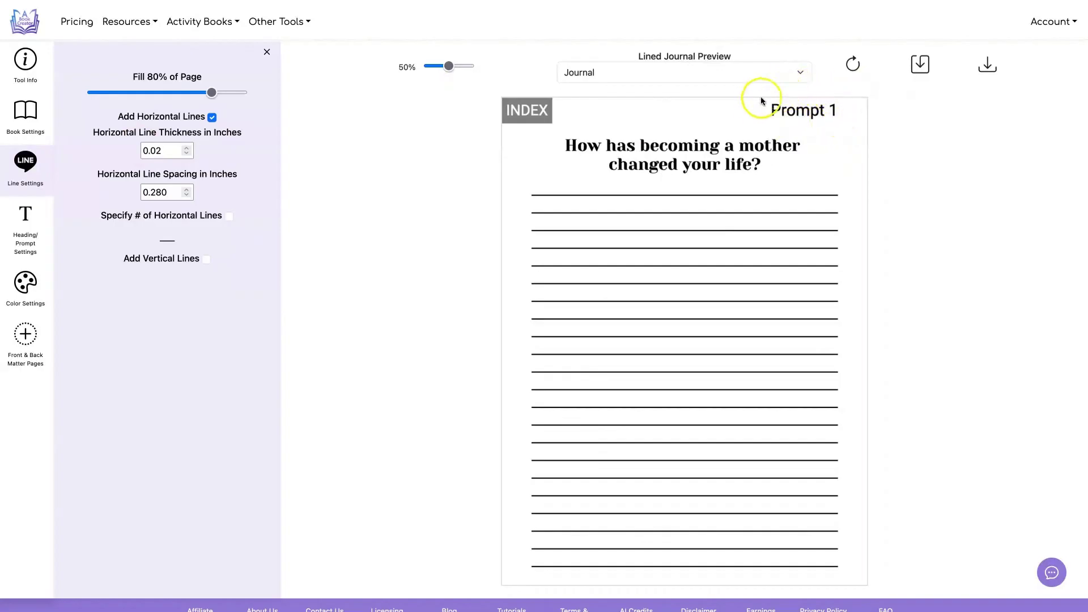
Turn off Add Heading to pages and refresh the preview.
{"action": "left_click", "coordinate": [25, 241]}
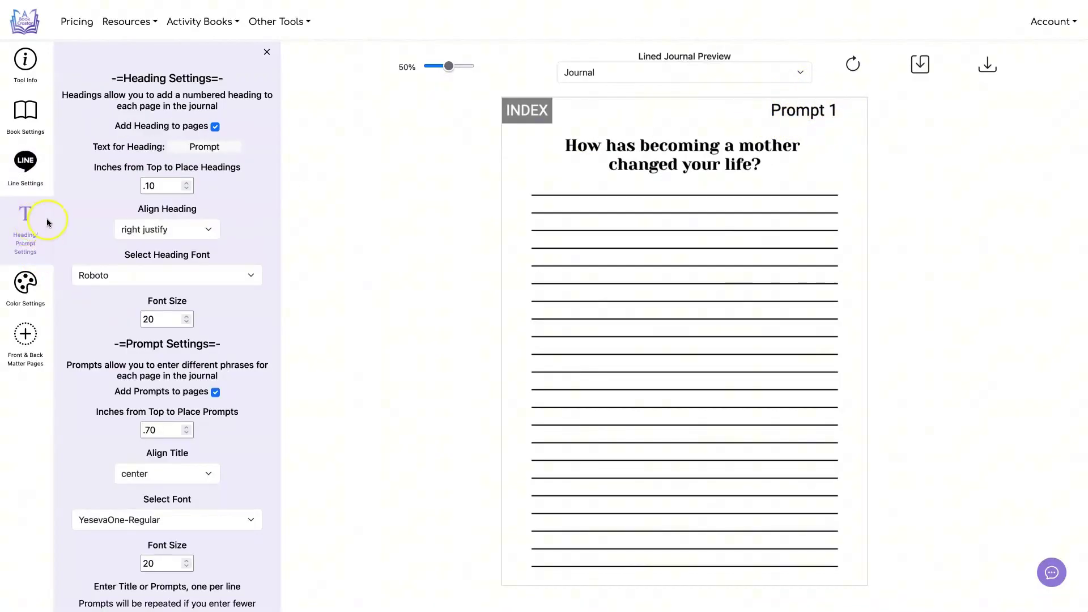
{"action": "left_click", "coordinate": [213, 127]}
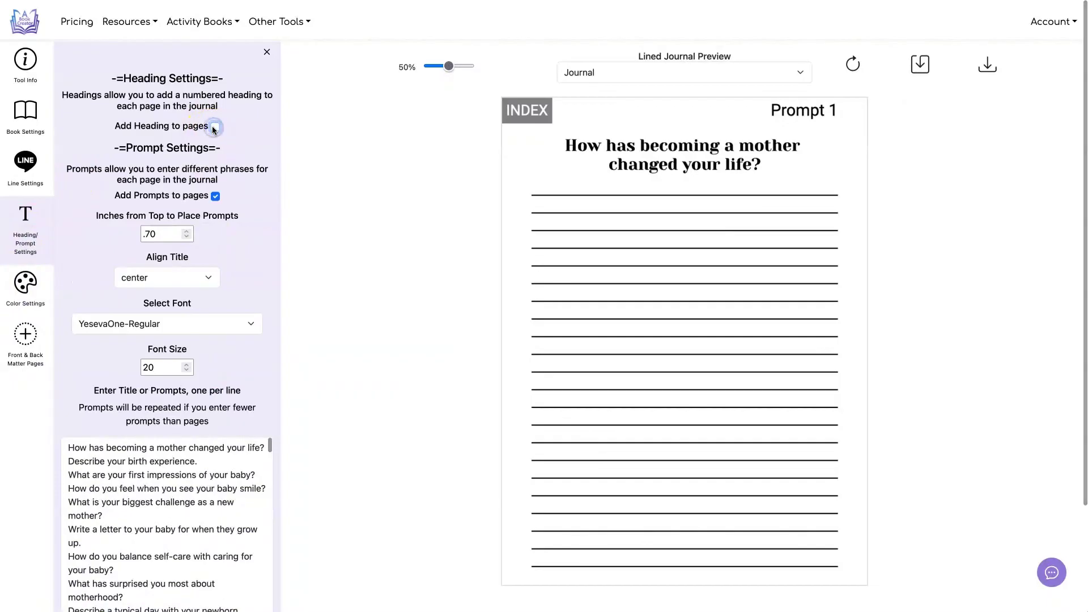
{"action": "left_click", "coordinate": [853, 61]}
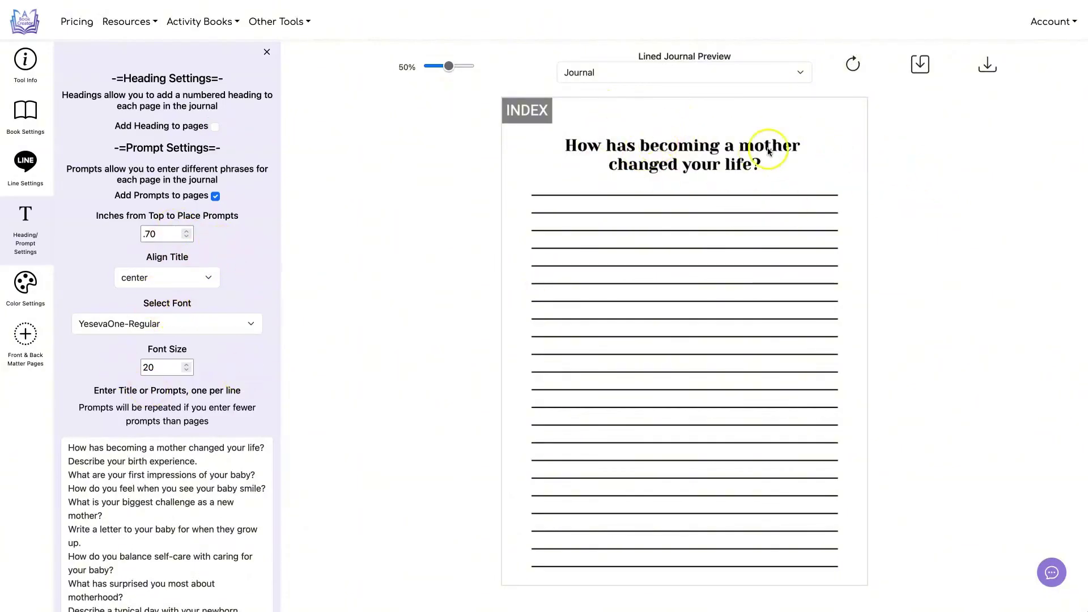
Set the index Number of Columns to 1 in Book Settings and download the PDF.
{"action": "left_click", "coordinate": [25, 113]}
{"action": "scroll", "coordinate": [195, 240], "scroll_direction": "down", "scroll_amount": 5}
{"action": "left_click", "coordinate": [167, 451]}
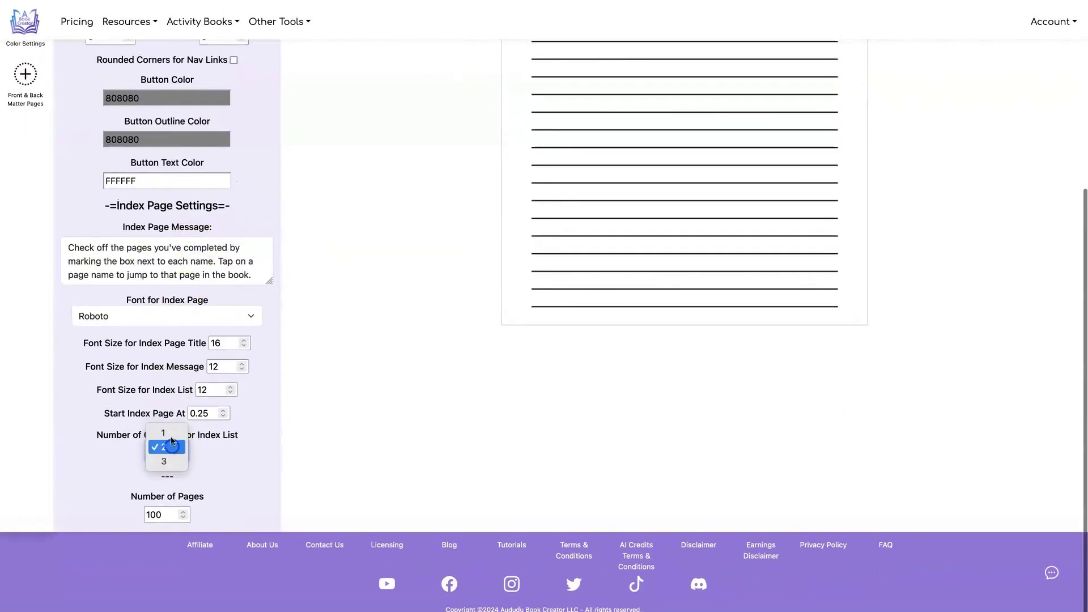
{"action": "key", "text": "Return"}
{"action": "scroll", "coordinate": [383, 321], "scroll_direction": "up", "scroll_amount": 5}
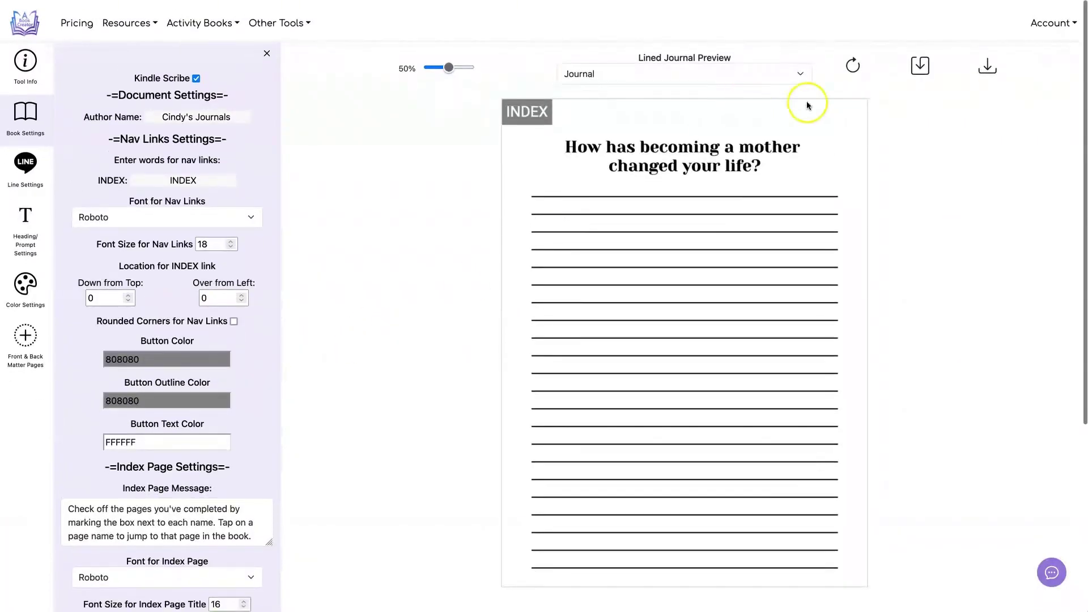
{"action": "left_click", "coordinate": [989, 67]}
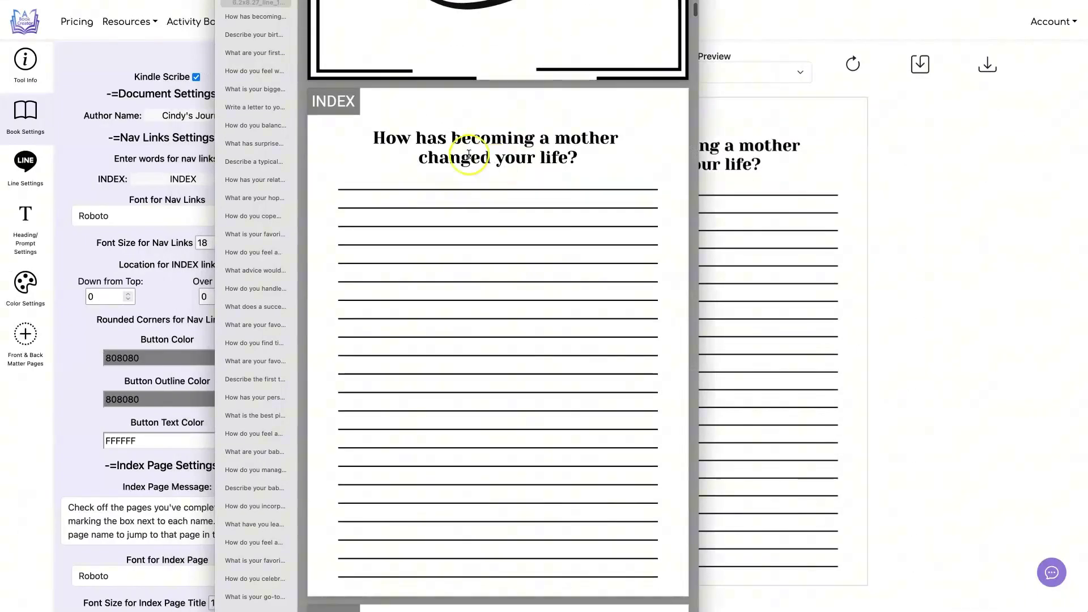
Open the index, follow the feelings-of-guilt entry to its prompt page, then close the PDF.
{"action": "left_click", "coordinate": [335, 86]}
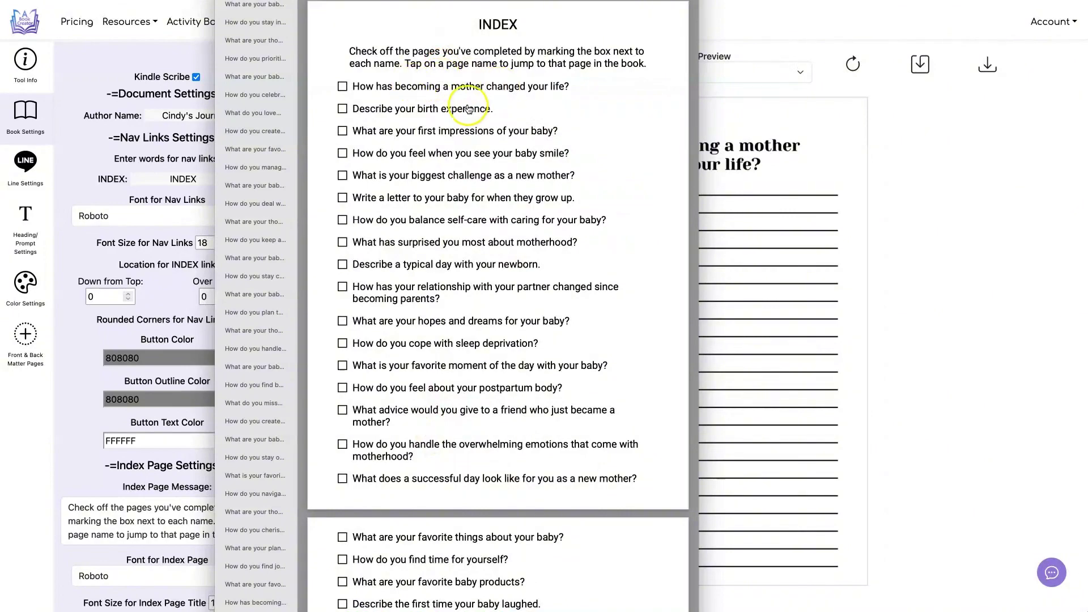
{"action": "scroll", "coordinate": [453, 249], "scroll_direction": "down", "scroll_amount": 3}
{"action": "scroll", "coordinate": [455, 253], "scroll_direction": "down", "scroll_amount": 15}
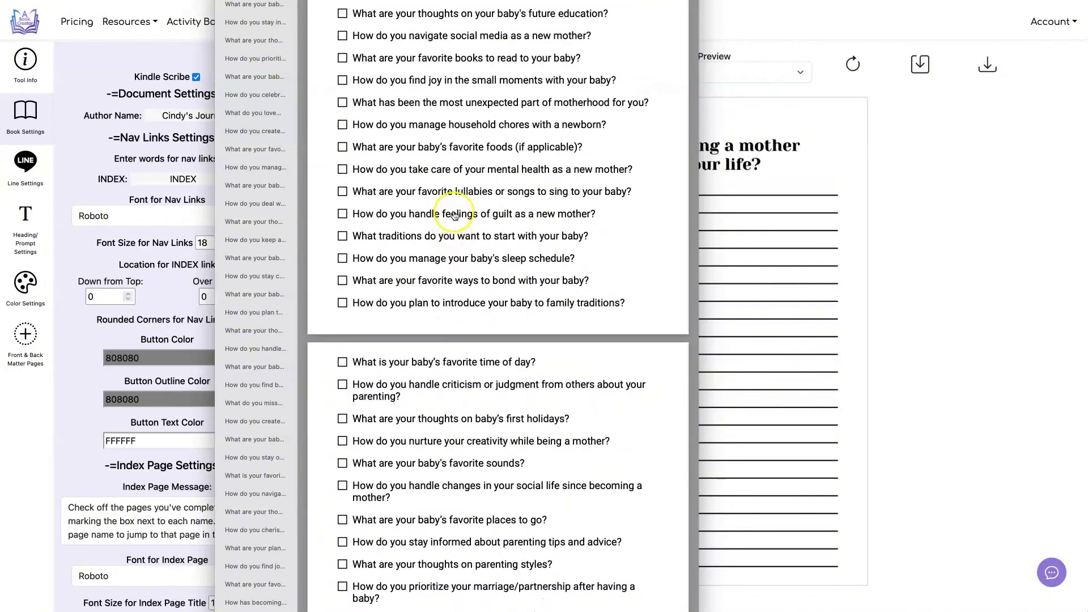
{"action": "left_click", "coordinate": [455, 216]}
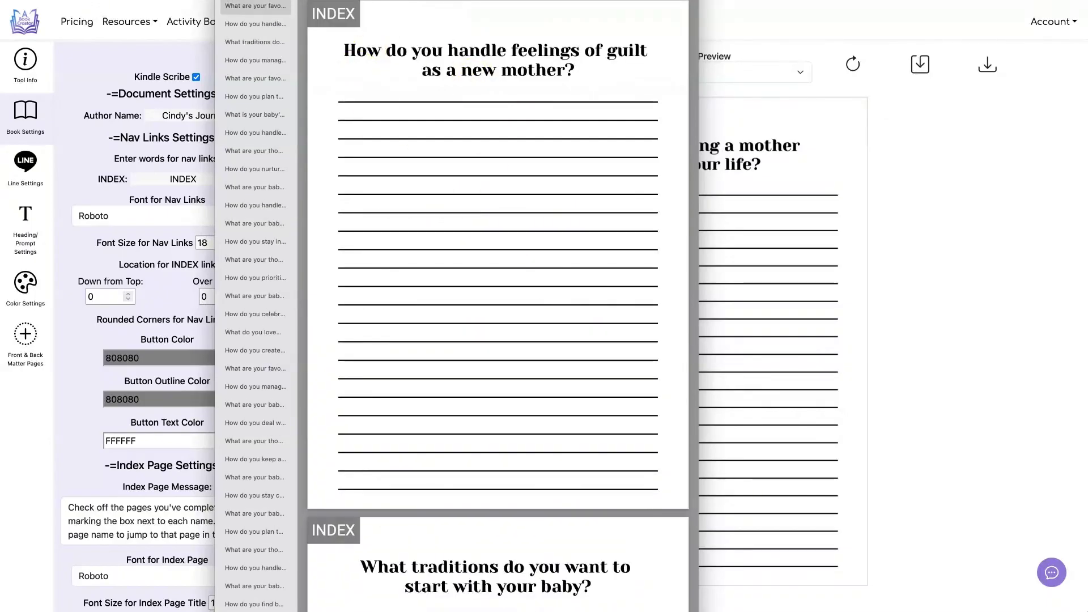
{"action": "left_click_drag", "start_coordinate": [276, 0], "coordinate": [287, 22]}
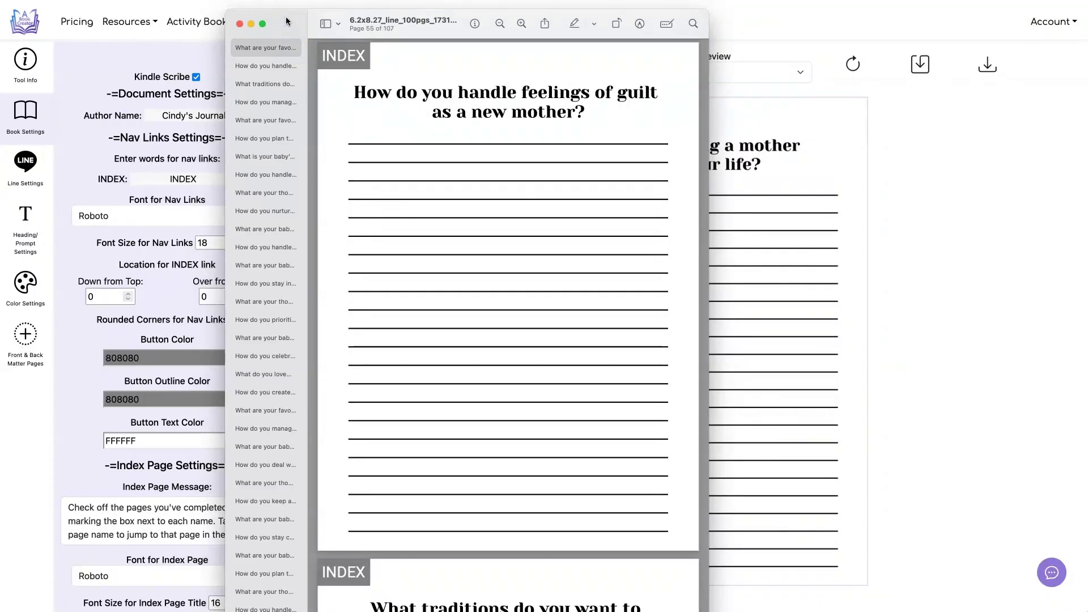
{"action": "key", "text": "super+w"}
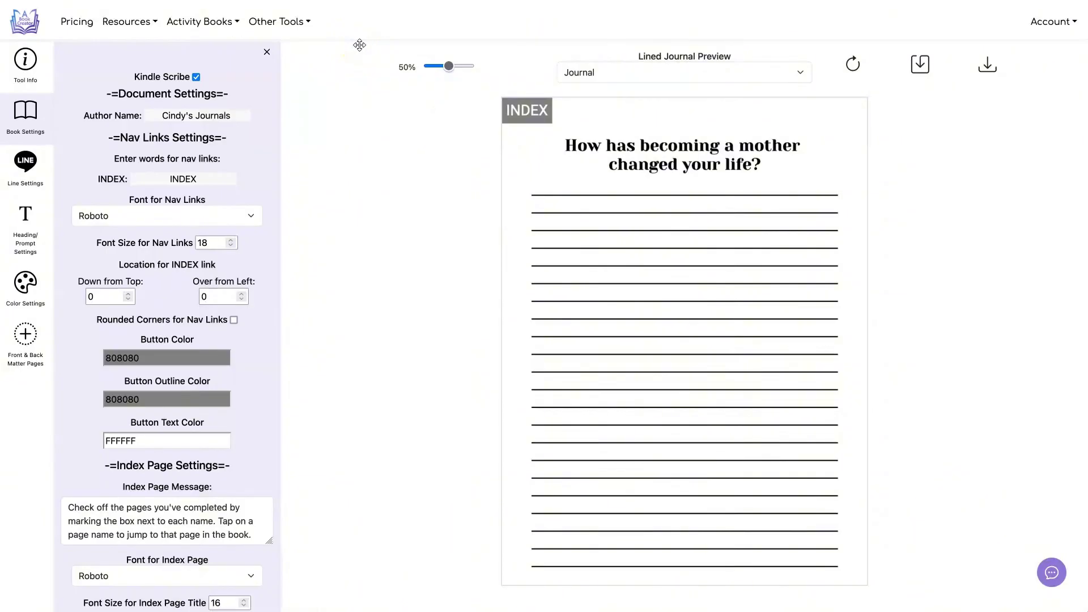